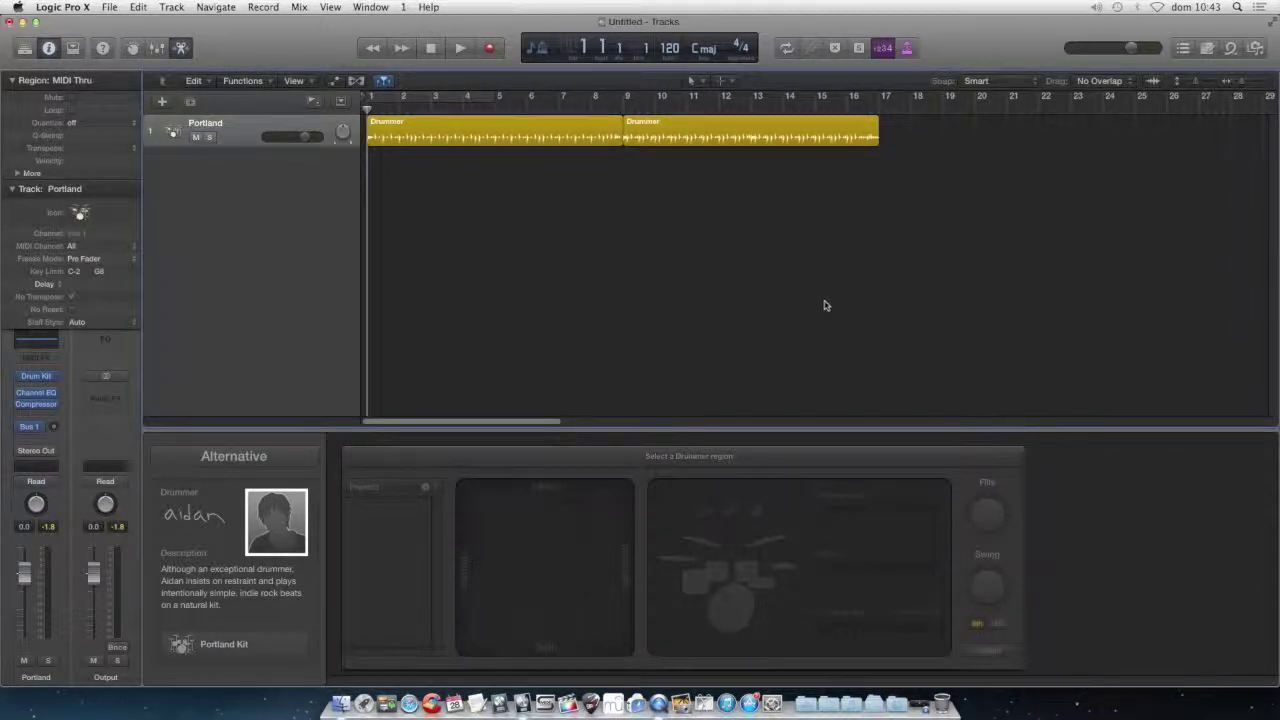
# Step: Play the first Drummer region, raise its hi-hat variation to the maximum, and try full swing before returning swing to zero
pyautogui.click(570, 132)
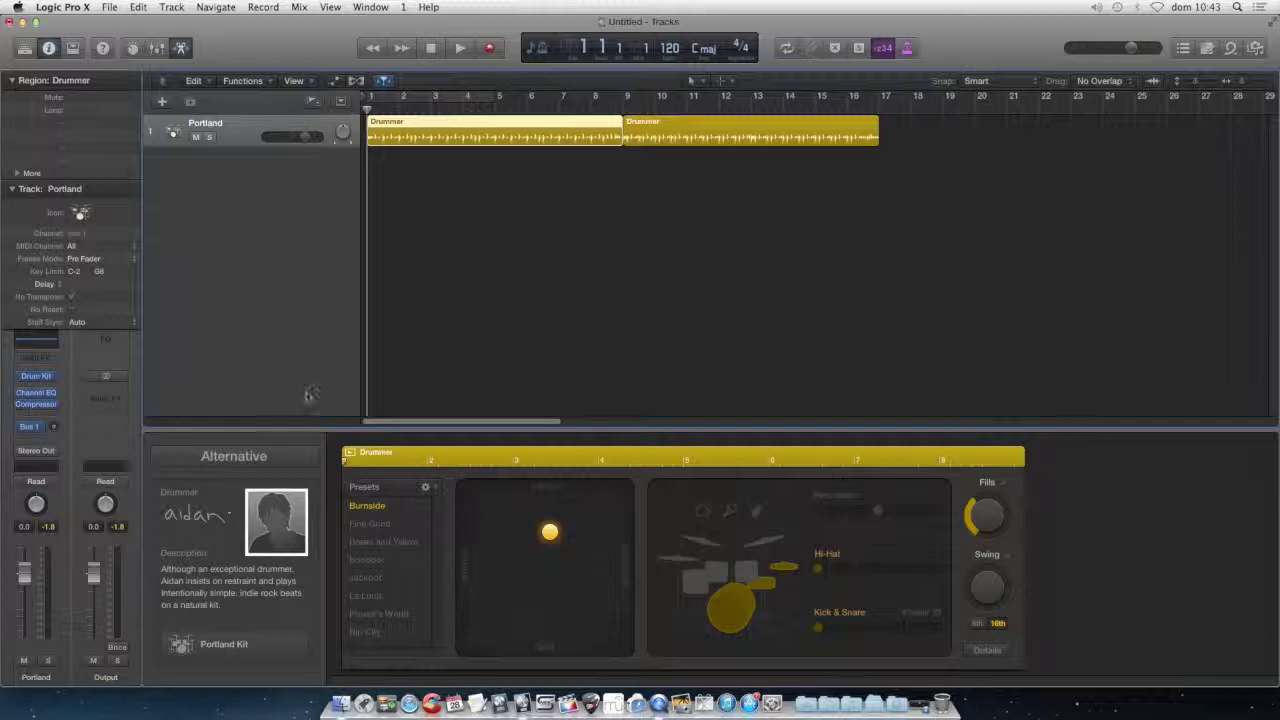
pyautogui.press('space')
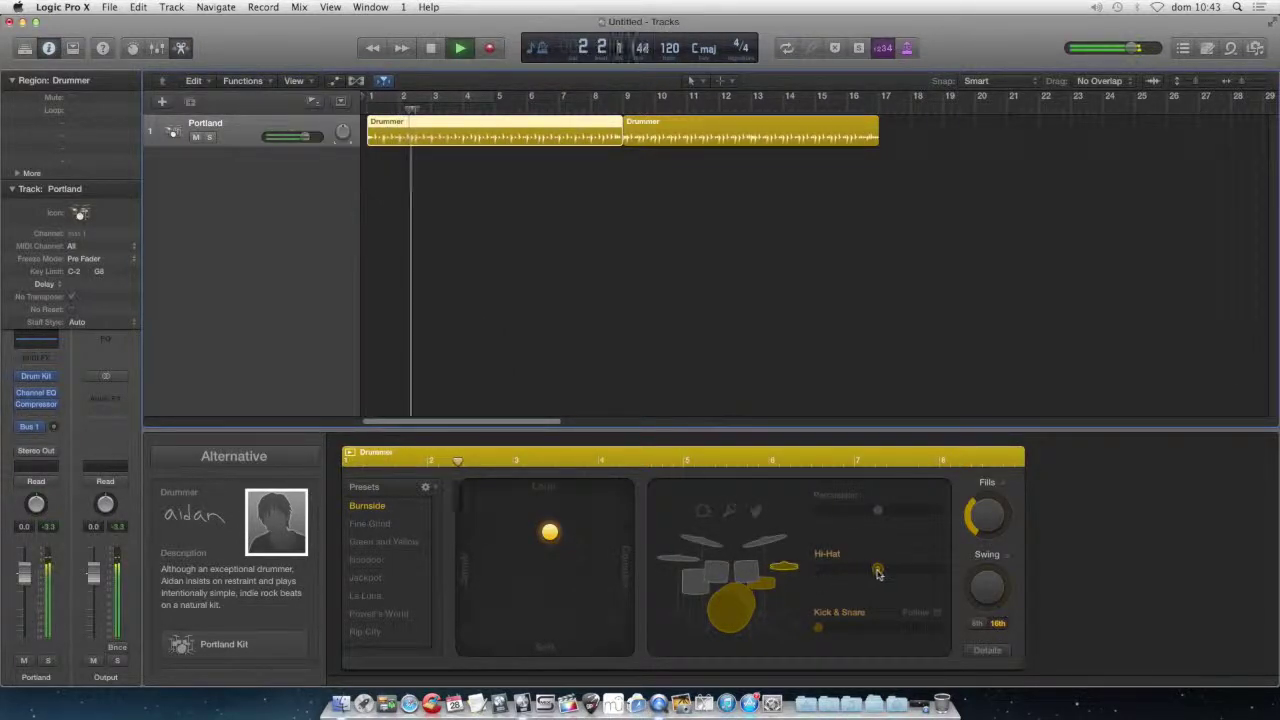
pyautogui.moveTo(819, 573); pyautogui.dragTo(925, 573)
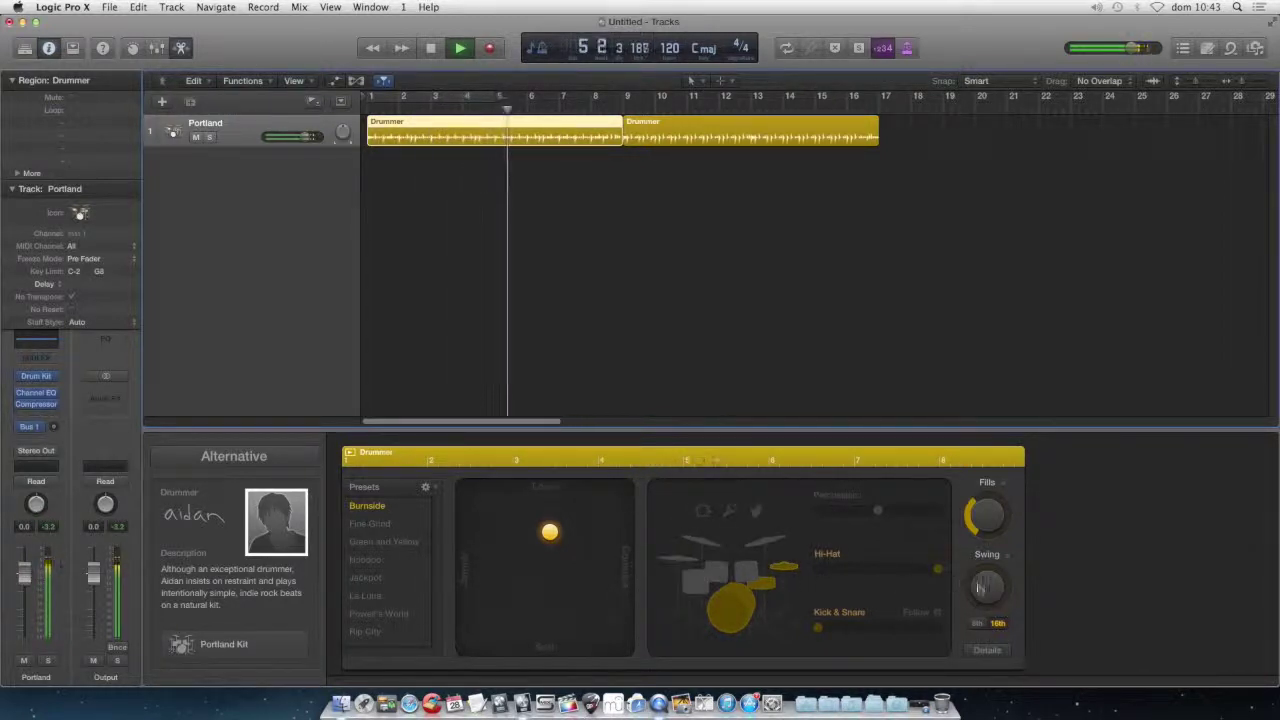
pyautogui.moveTo(984, 589); pyautogui.dragTo(993, 441)
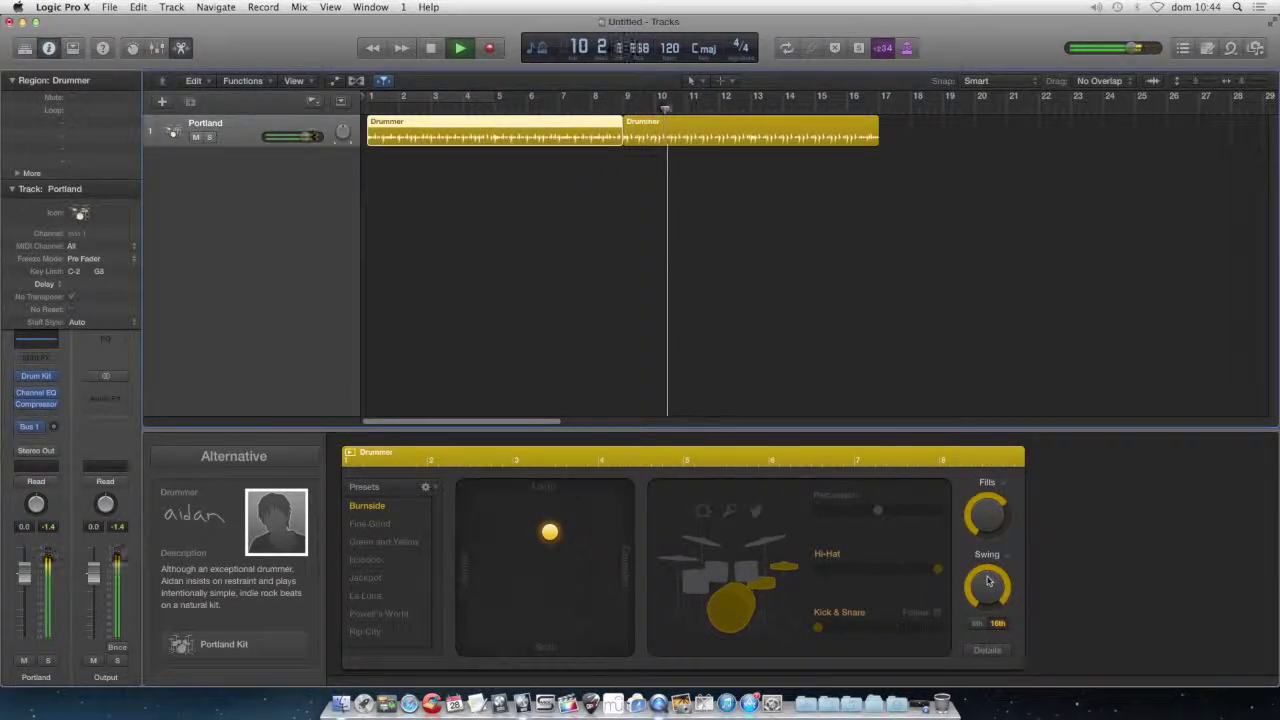
pyautogui.moveTo(985, 612); pyautogui.dragTo(987, 645)
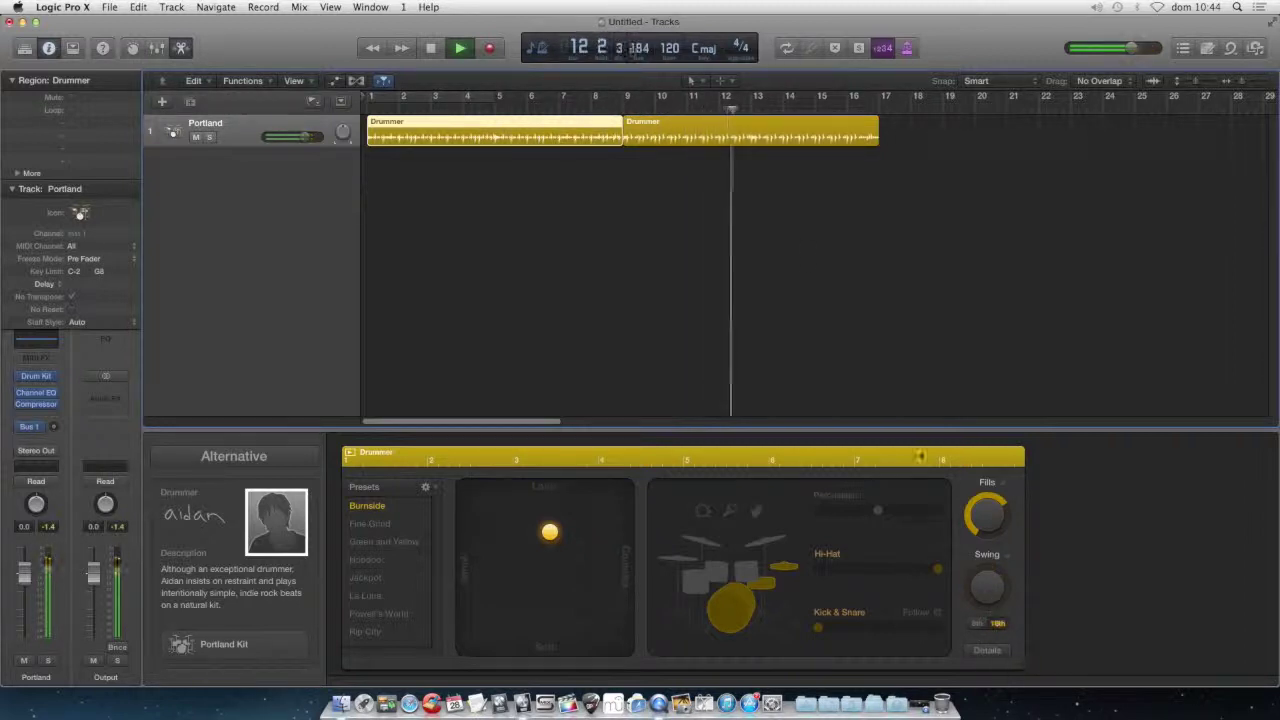
# Step: Set the fills amount and the toms variation of the second Drummer region to their maximum
pyautogui.moveTo(990, 514); pyautogui.dragTo(978, 445)
pyautogui.click(724, 138)
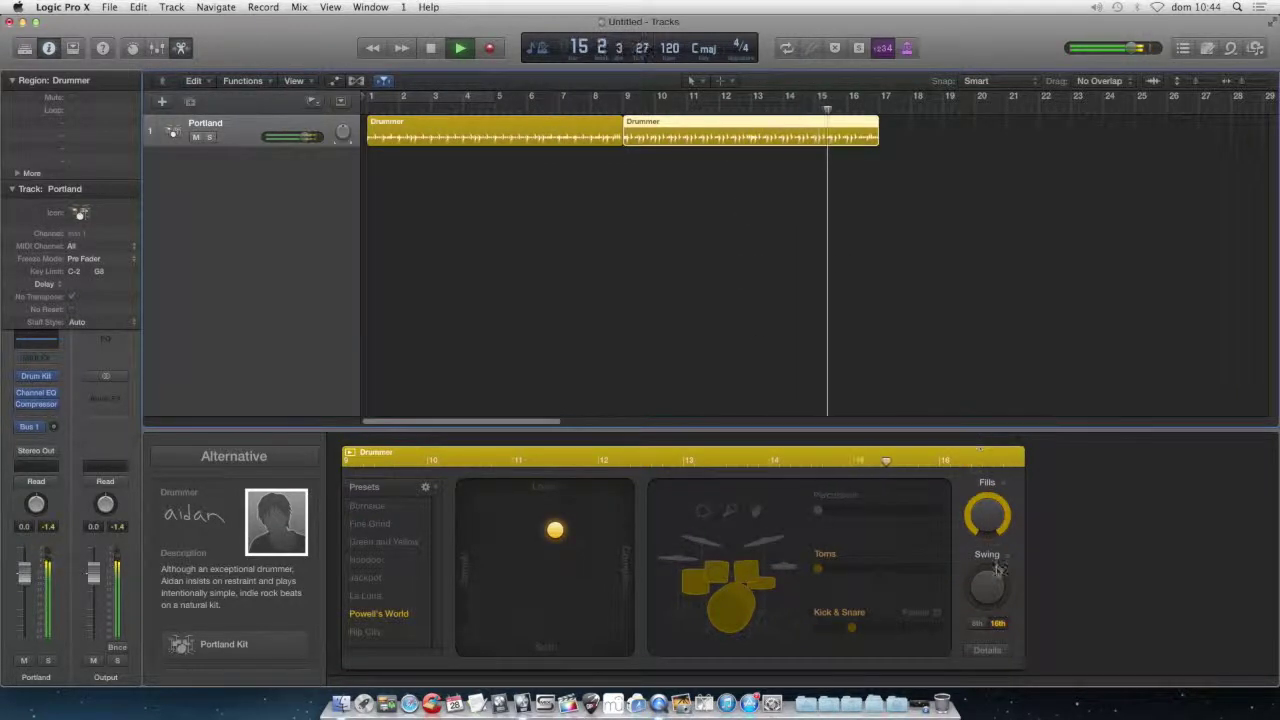
pyautogui.click(937, 568)
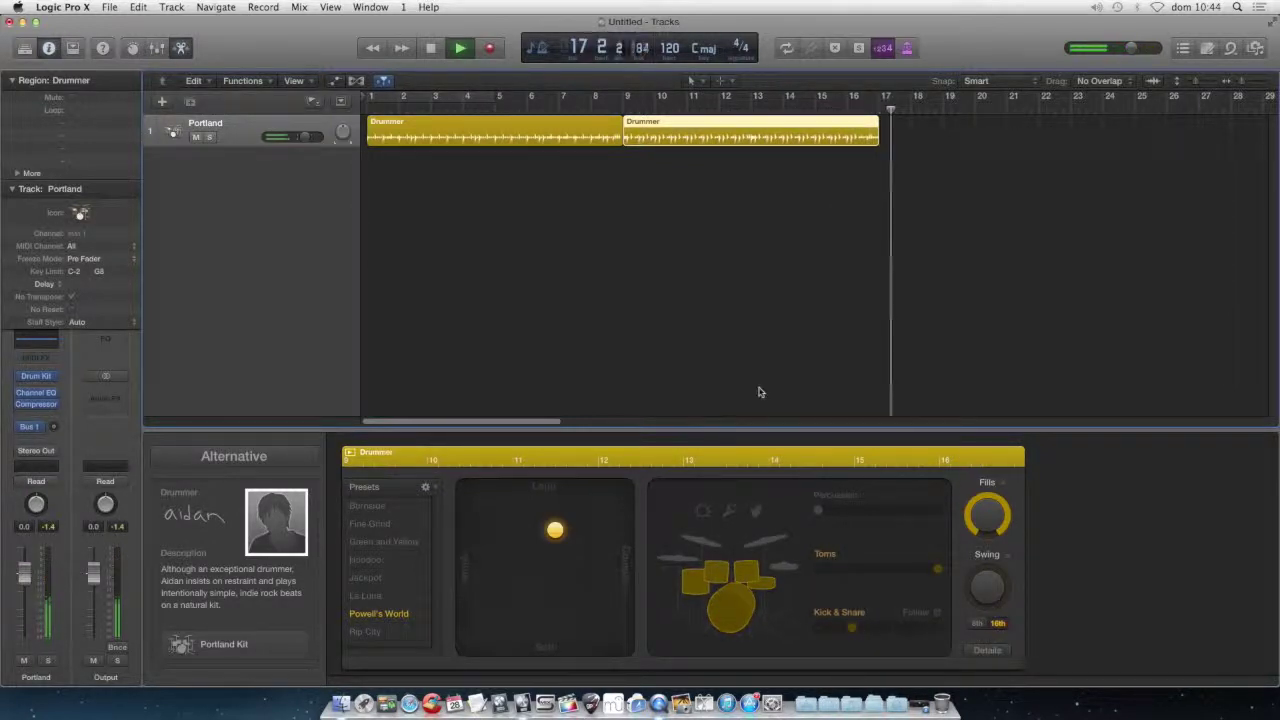
# Step: Restart playback near bar 9 and add tambourine to the second Drummer region at the maximum percussion variation
pyautogui.click(608, 108)
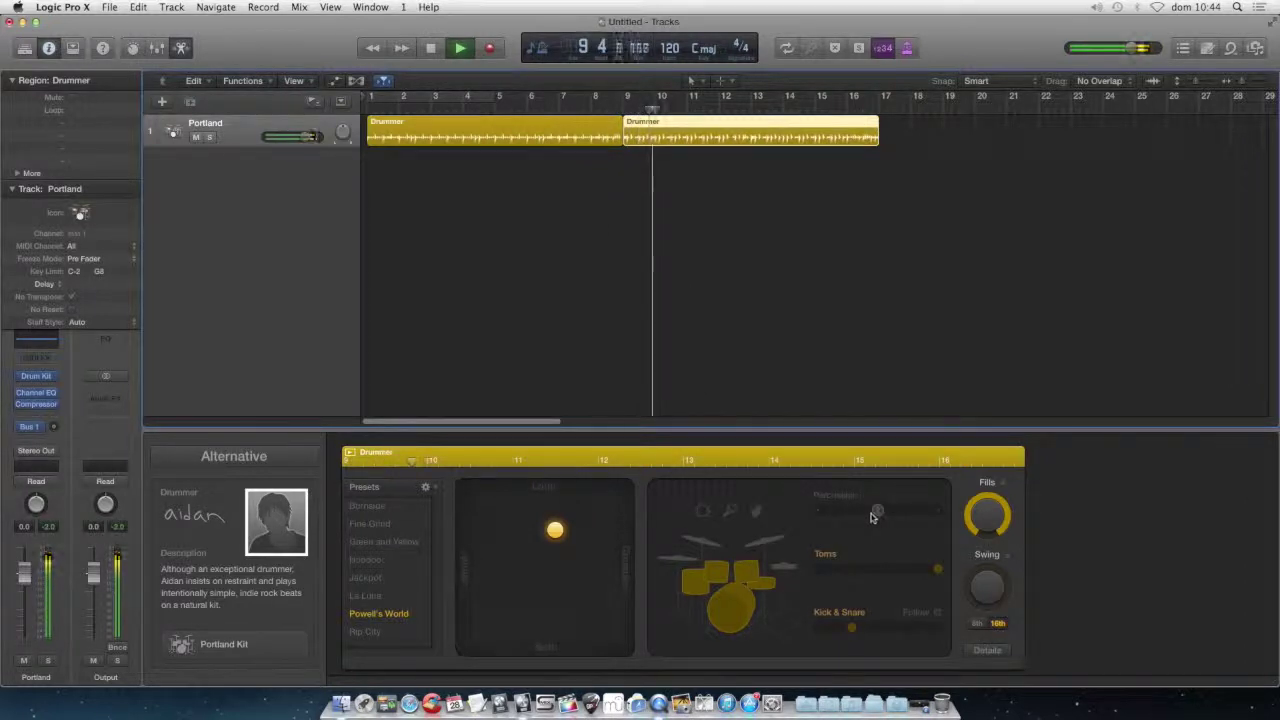
pyautogui.click(705, 513)
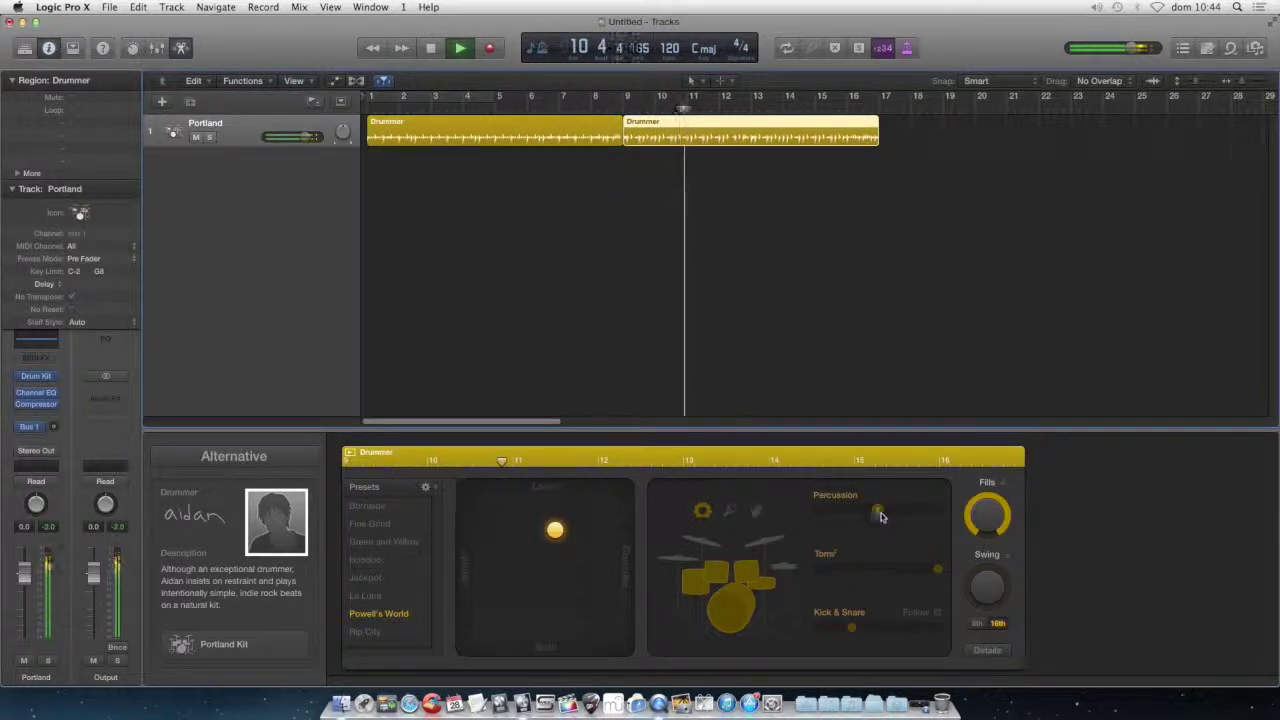
pyautogui.moveTo(878, 513); pyautogui.dragTo(936, 513)
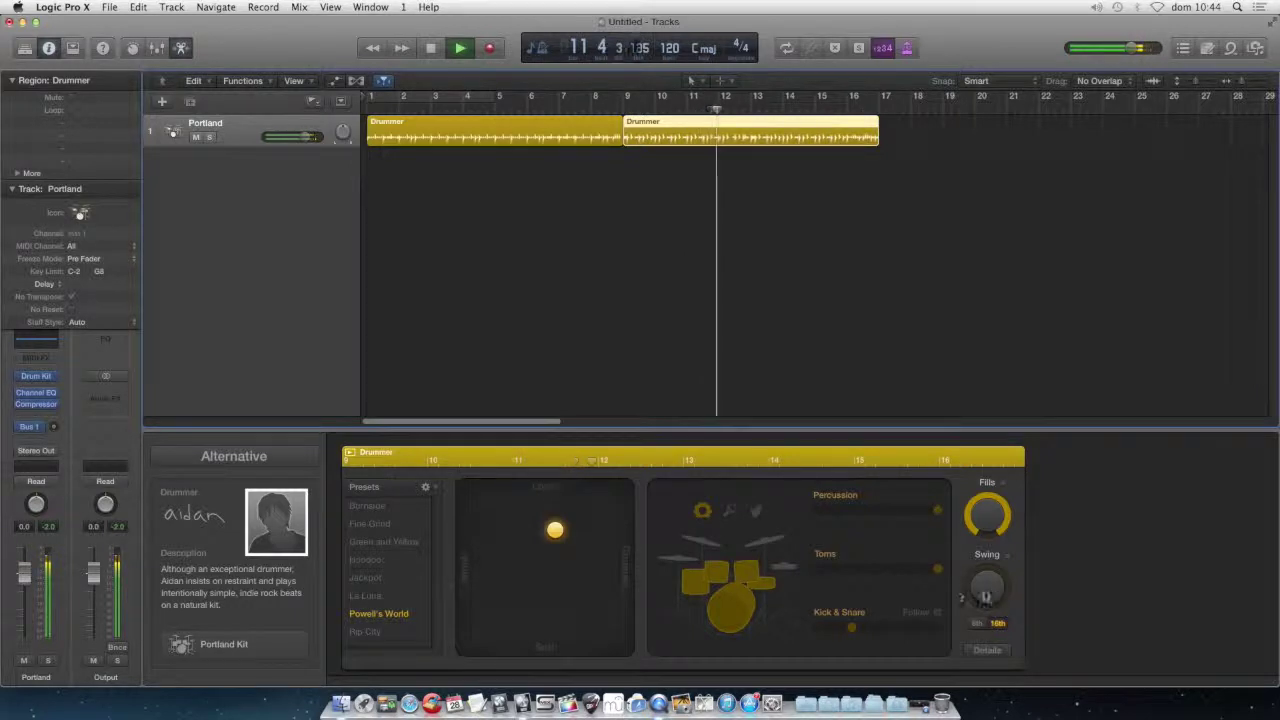
# Step: Try the cymbals at maximum variation, return to the toms, and mute the kick drum in the second Drummer region
pyautogui.click(762, 541)
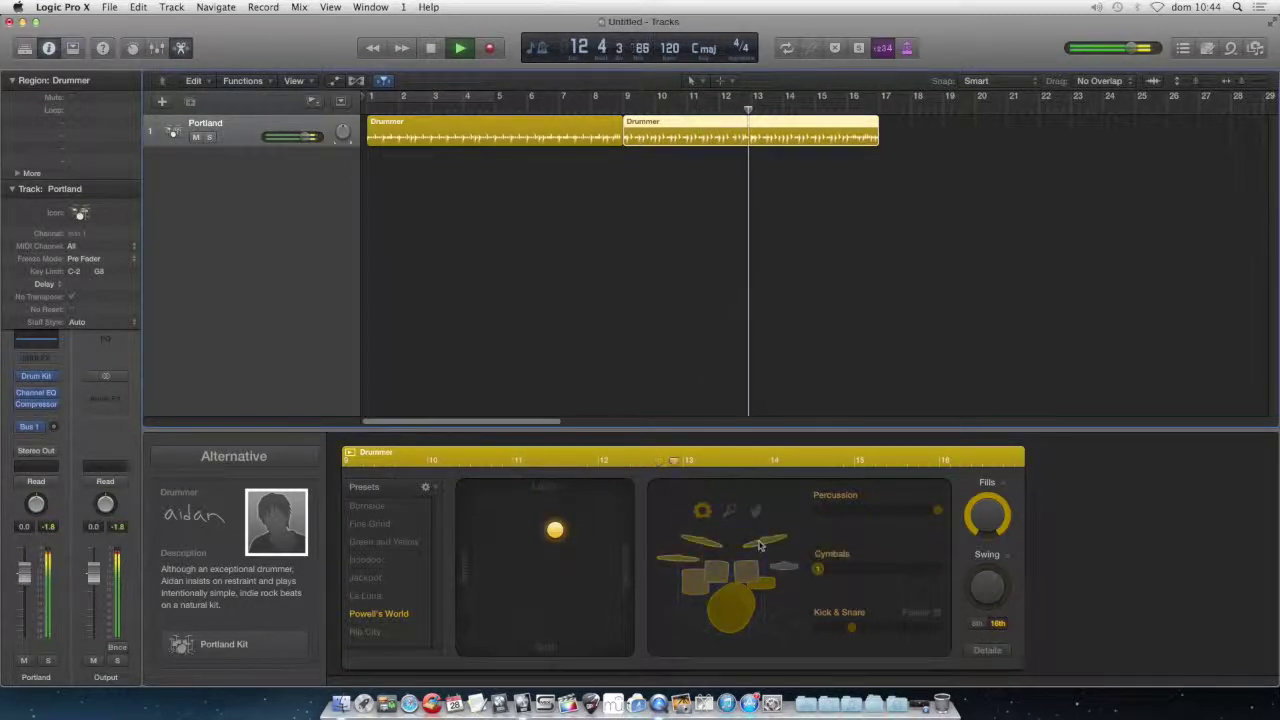
pyautogui.moveTo(857, 570); pyautogui.dragTo(936, 572)
pyautogui.click(740, 572)
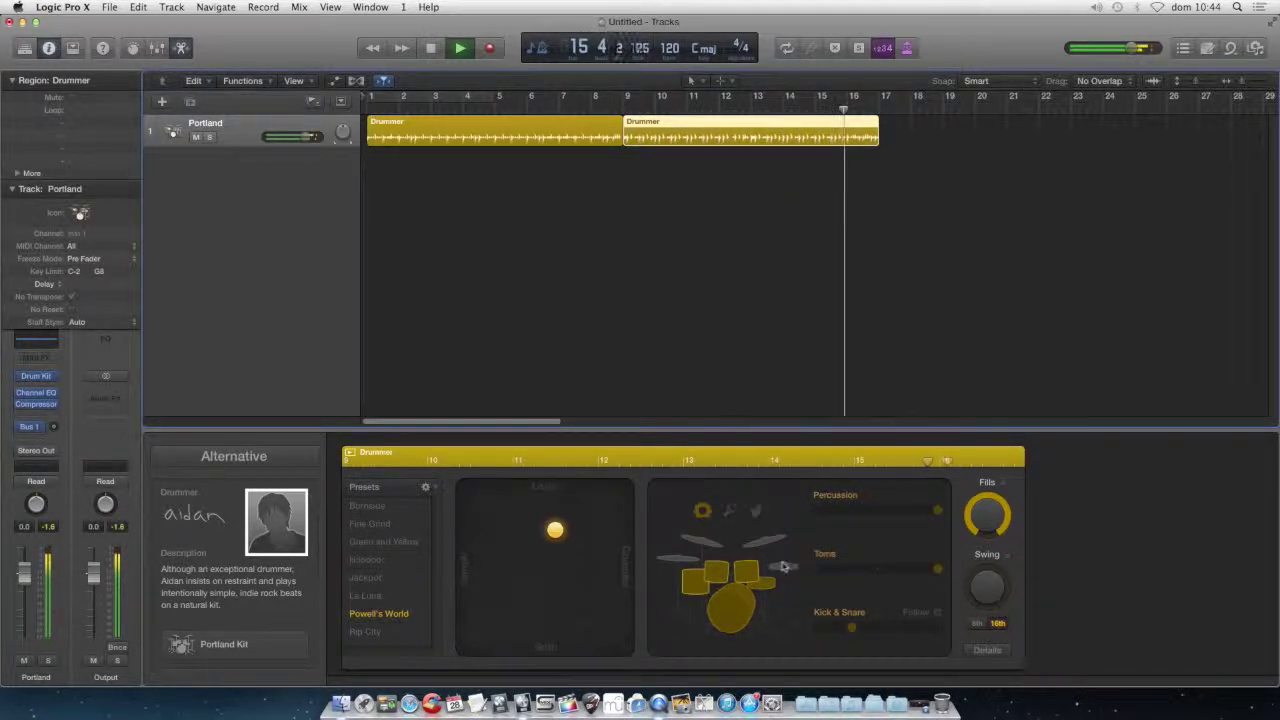
pyautogui.click(736, 606)
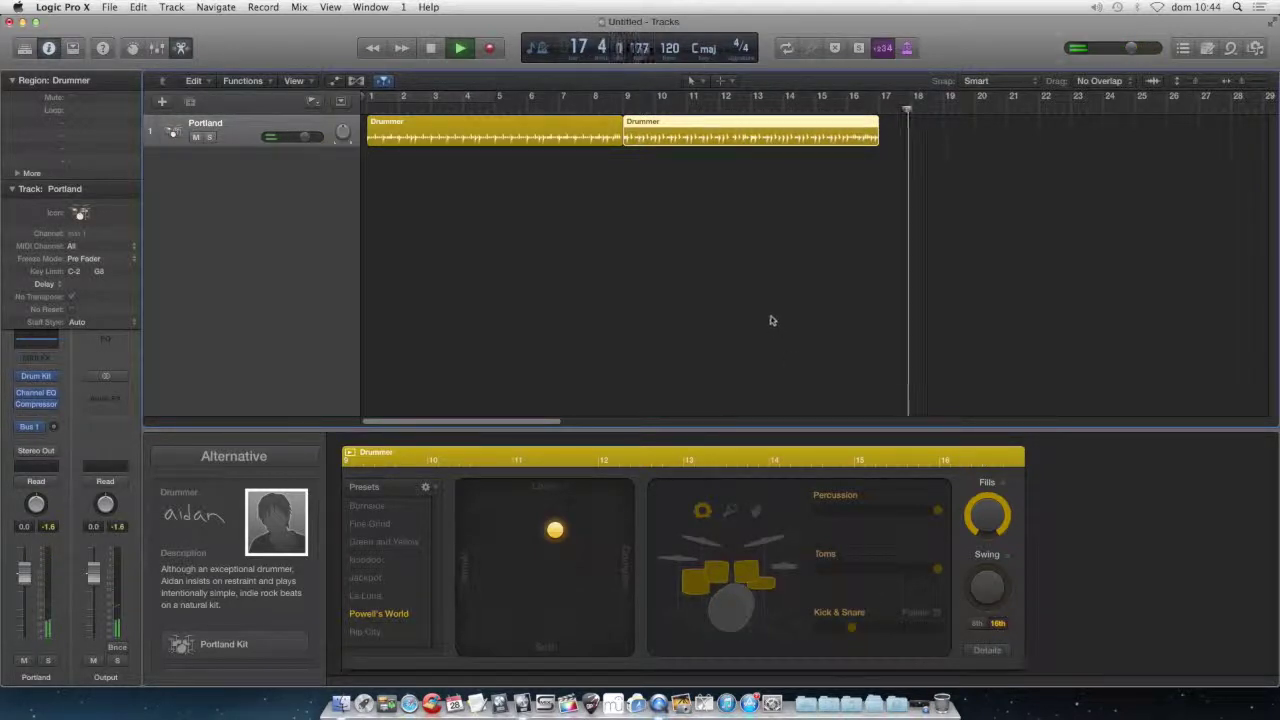
pyautogui.press('space')
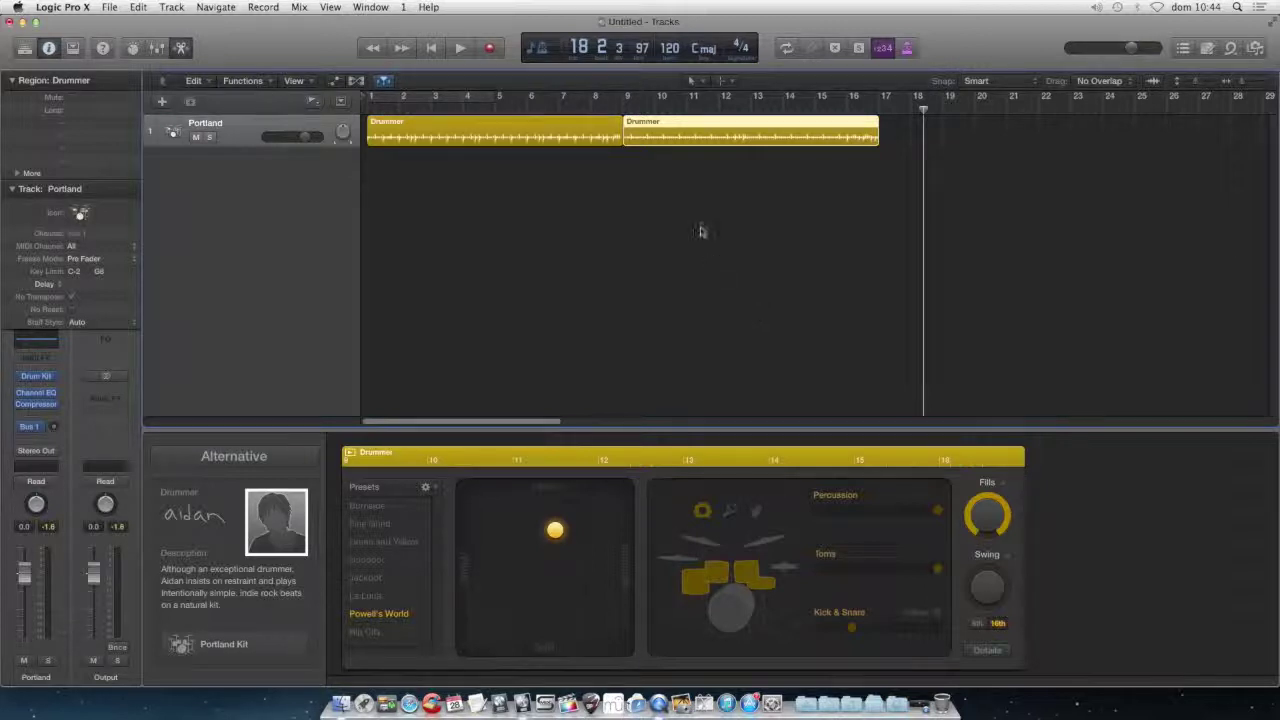
# Step: Play the first Drummer region from bar 3 and set its swing to the maximum
pyautogui.click(621, 110)
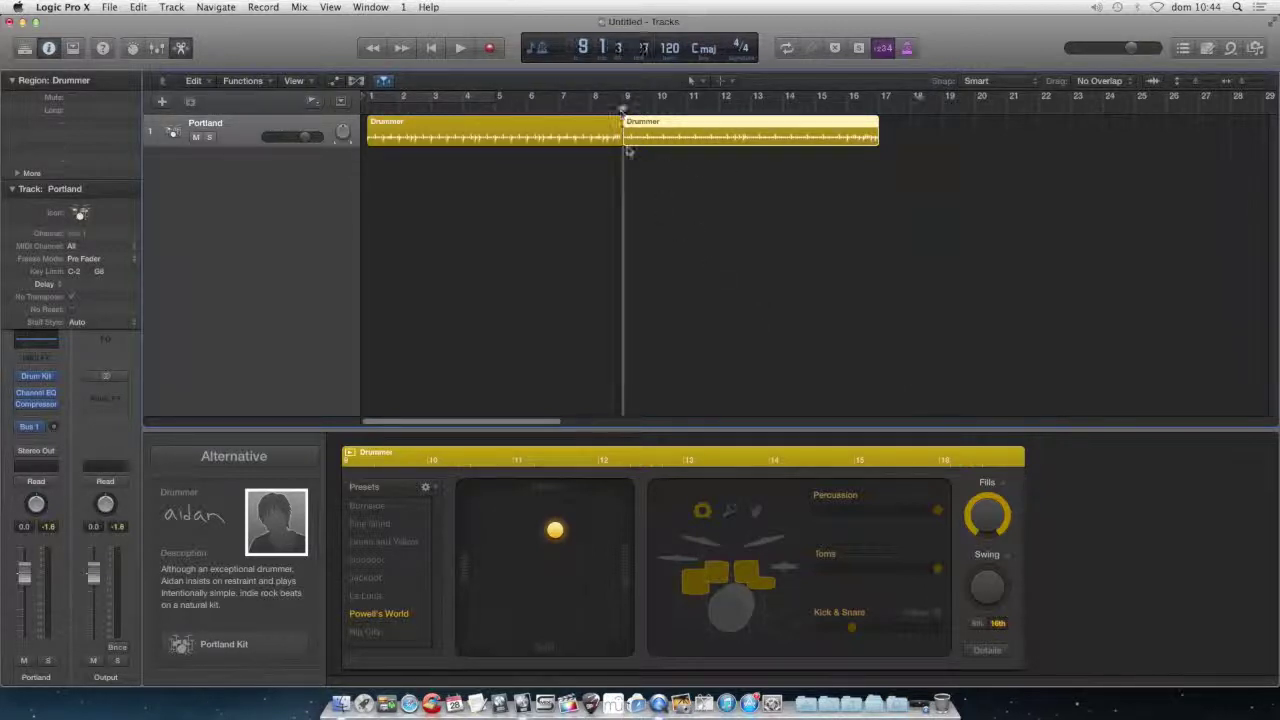
pyautogui.click(614, 112)
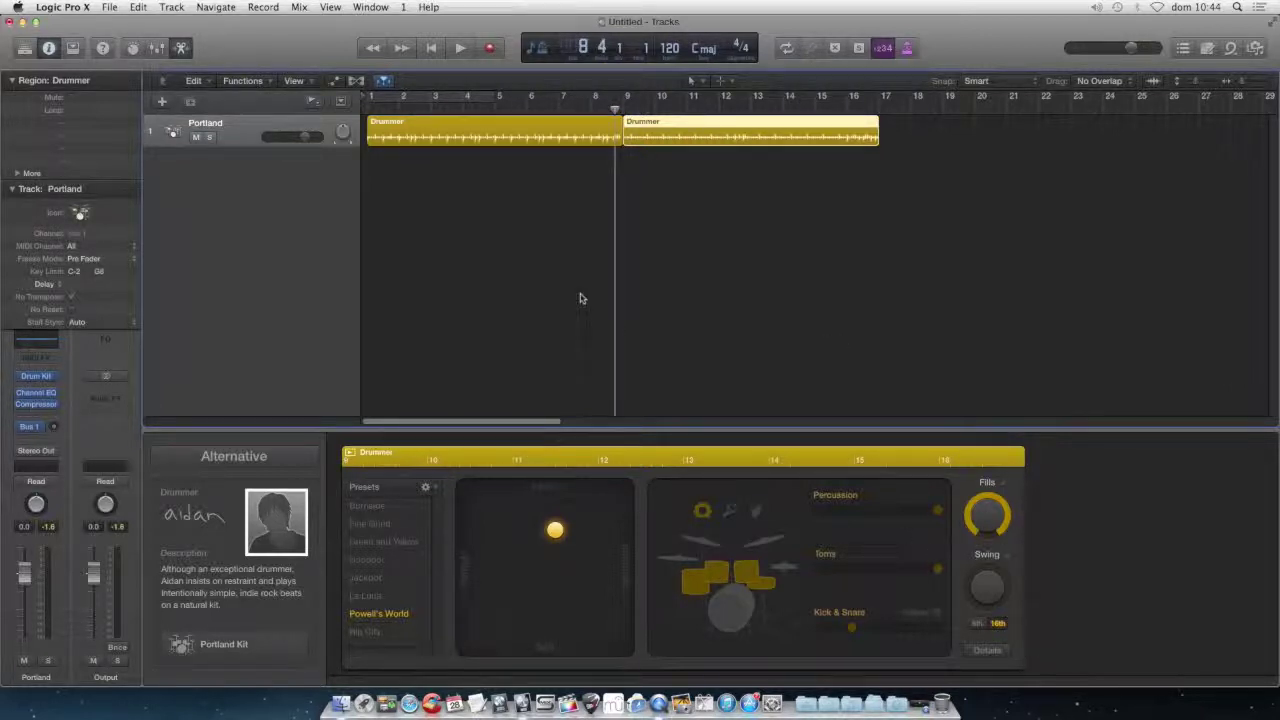
pyautogui.click(517, 141)
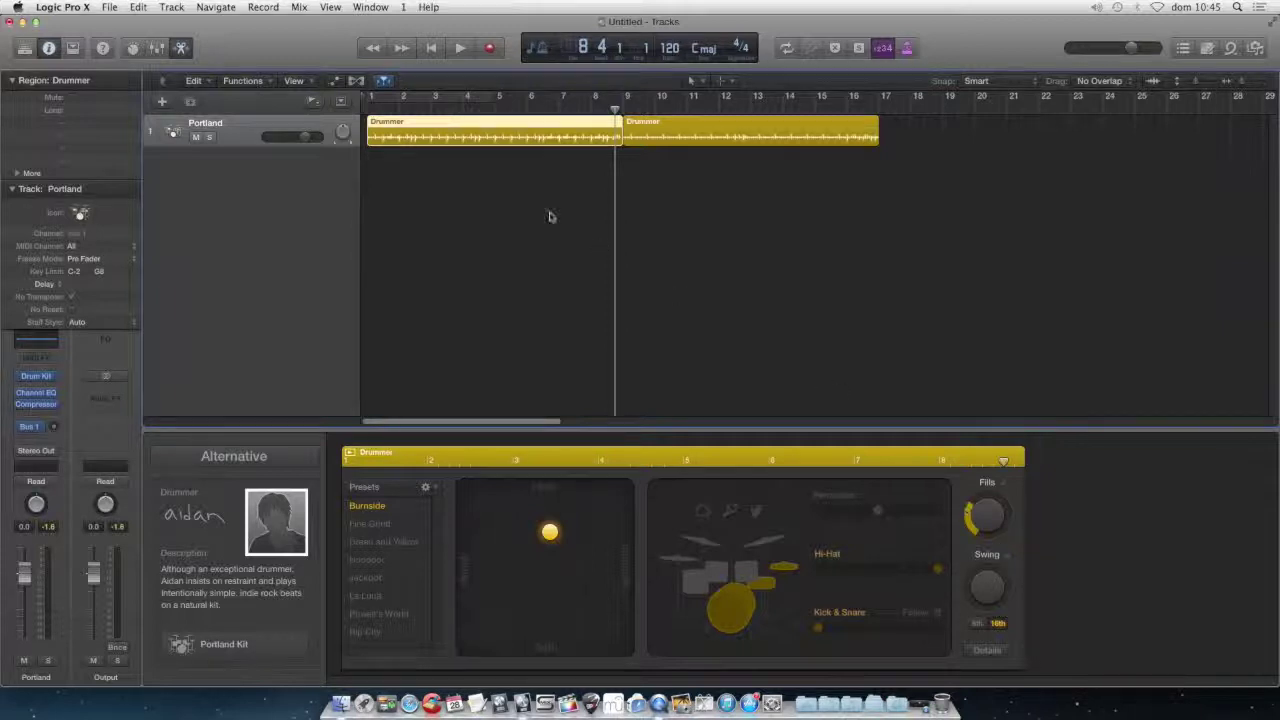
pyautogui.click(431, 104)
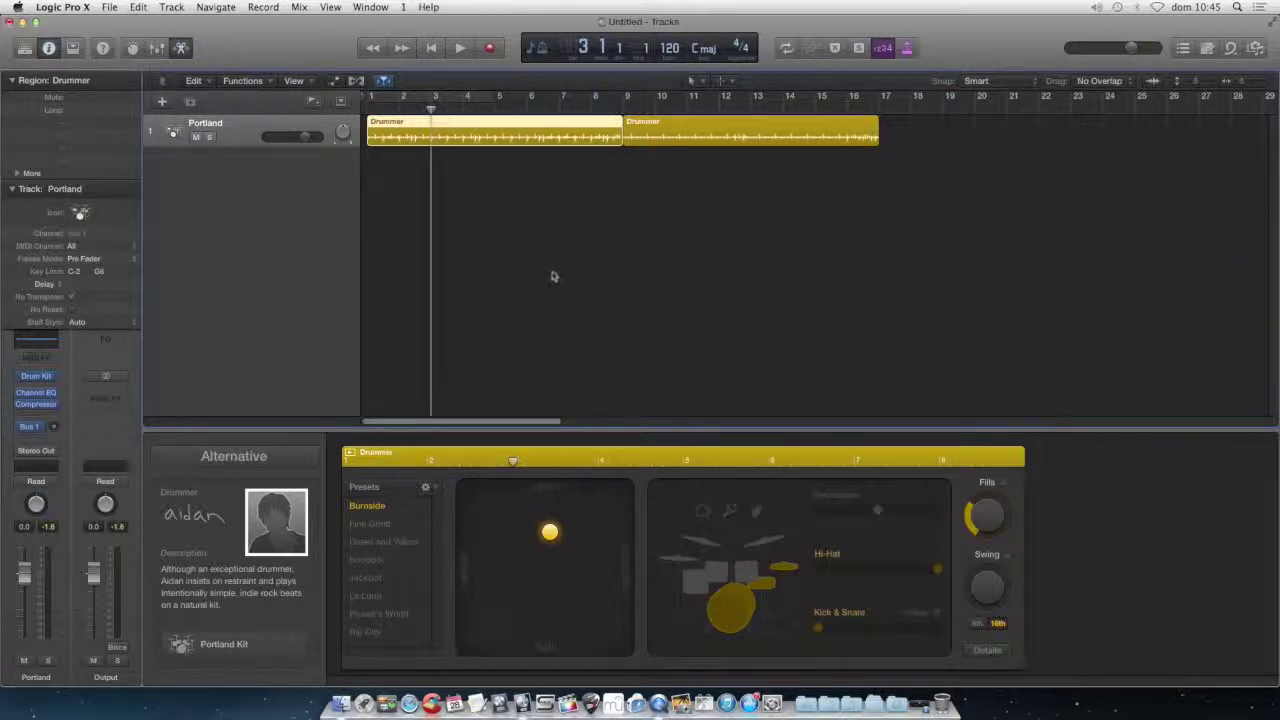
pyautogui.press('space')
pyautogui.click(620, 266)
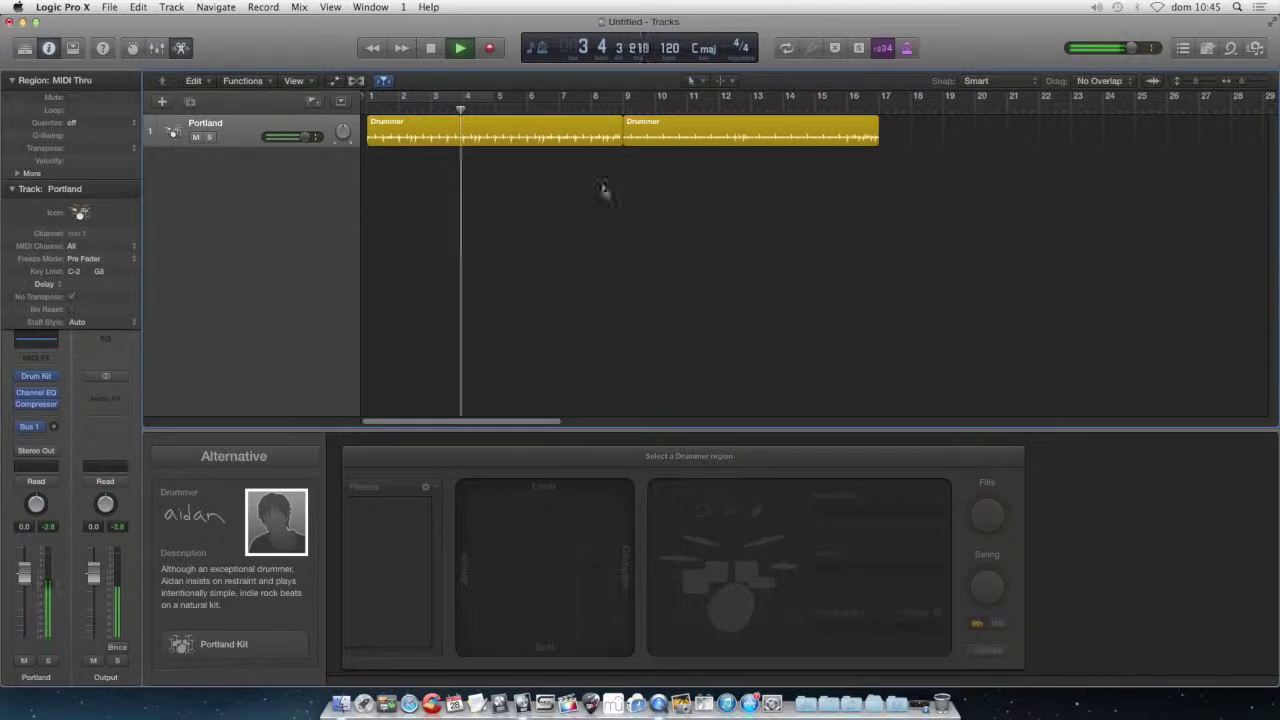
pyautogui.click(600, 132)
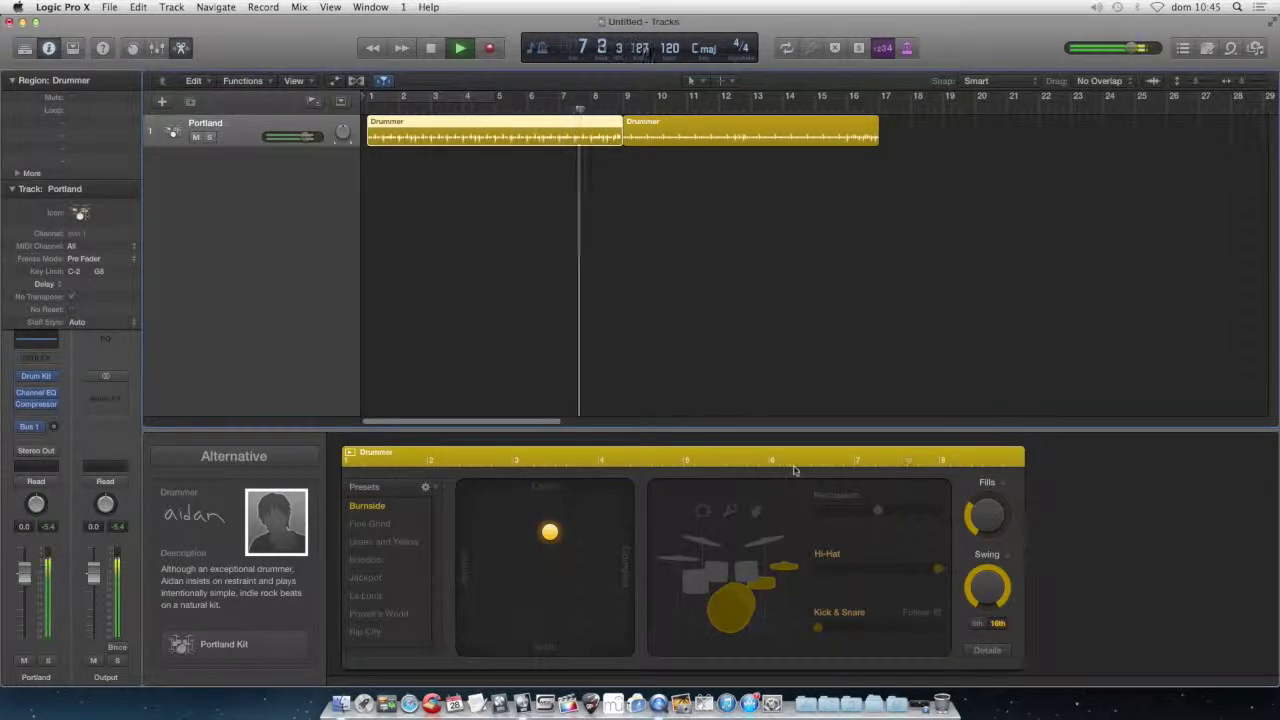
pyautogui.press('space')
# Step: Set the second Drummer region's swing to the maximum and listen to the drum track through its end
pyautogui.click(696, 136)
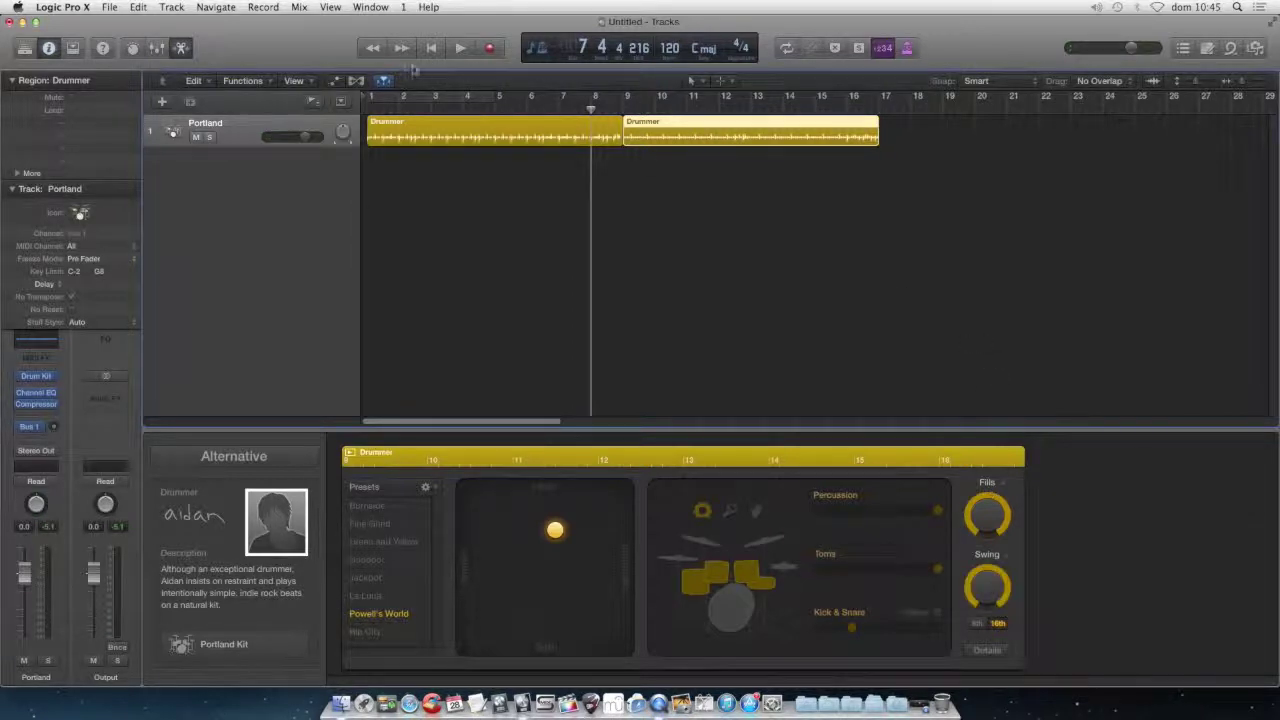
pyautogui.click(656, 248)
pyautogui.press('space')
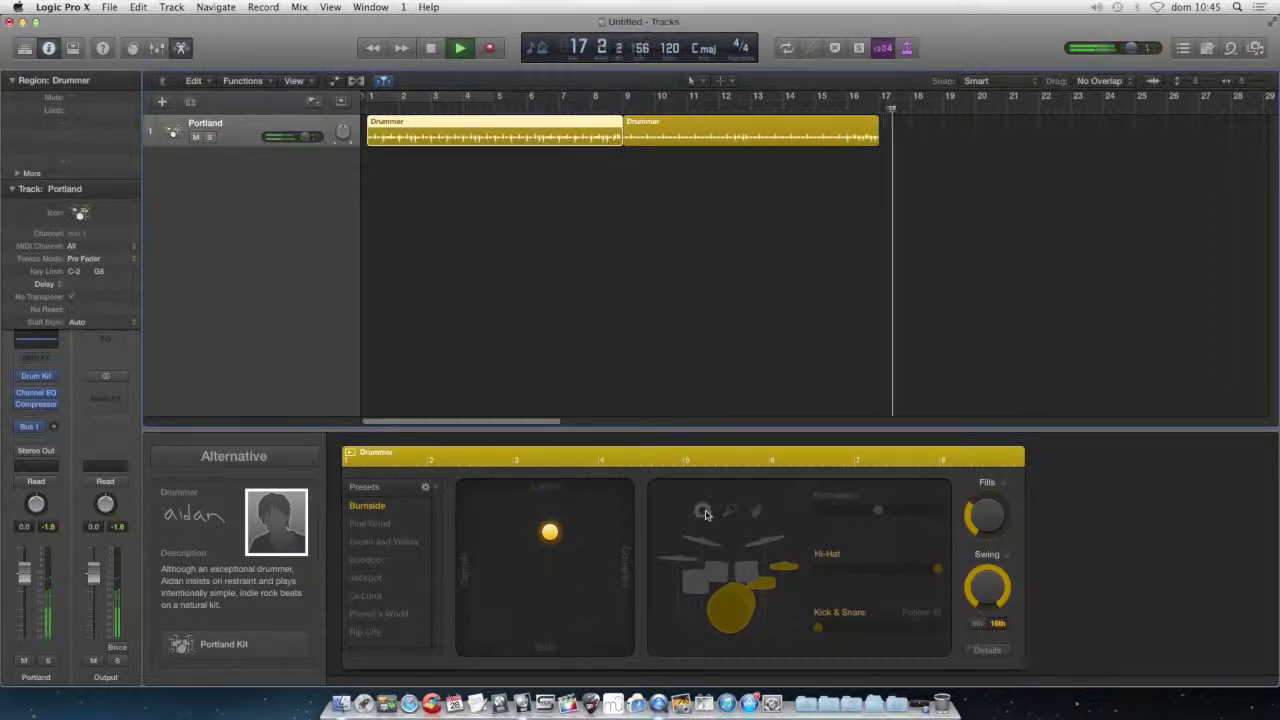
pyautogui.click(752, 302)
pyautogui.press('space')
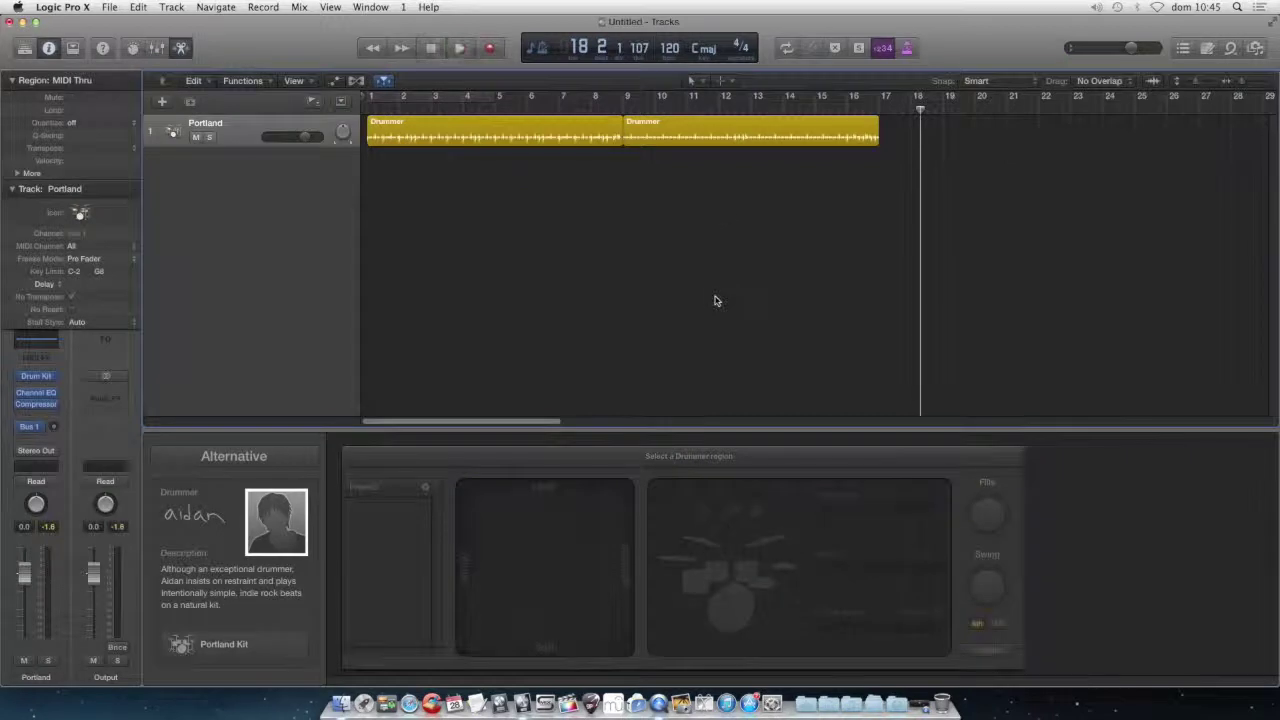
# Step: Select the second Drummer region and look through the available drummers in the Songwriter, R&B, Rock and Alternative genres
pyautogui.click(738, 123)
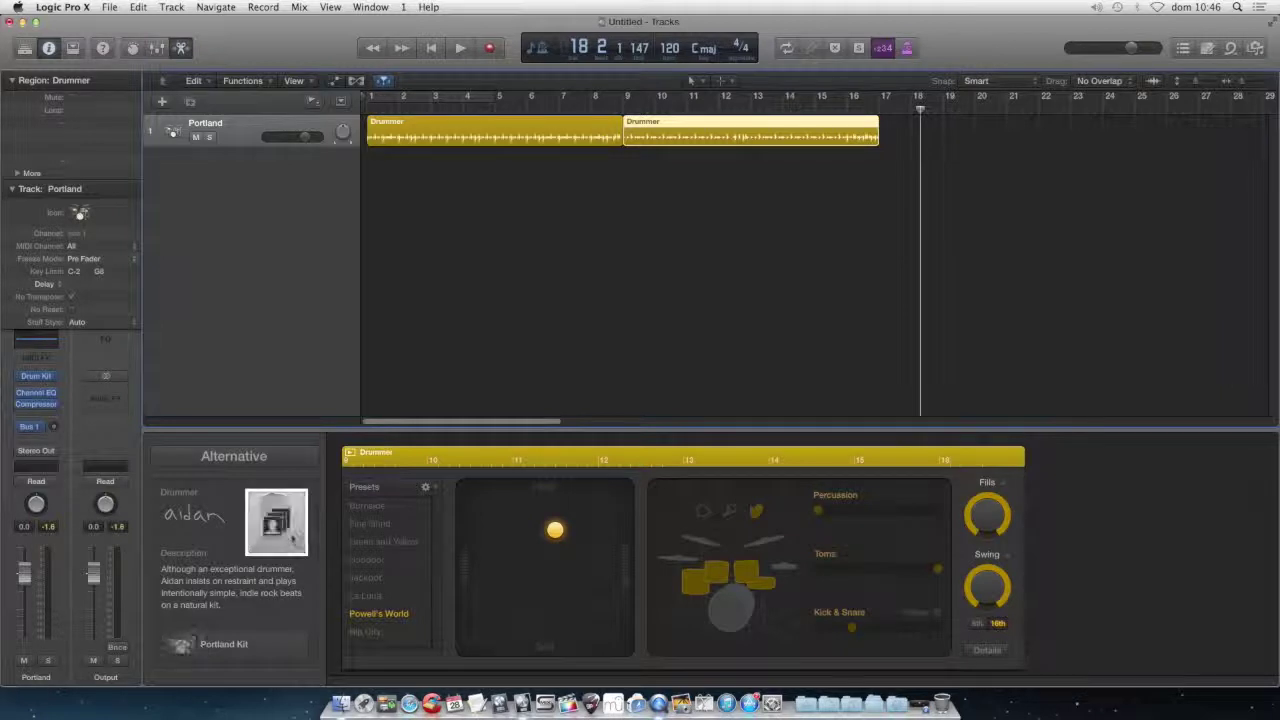
pyautogui.click(259, 456)
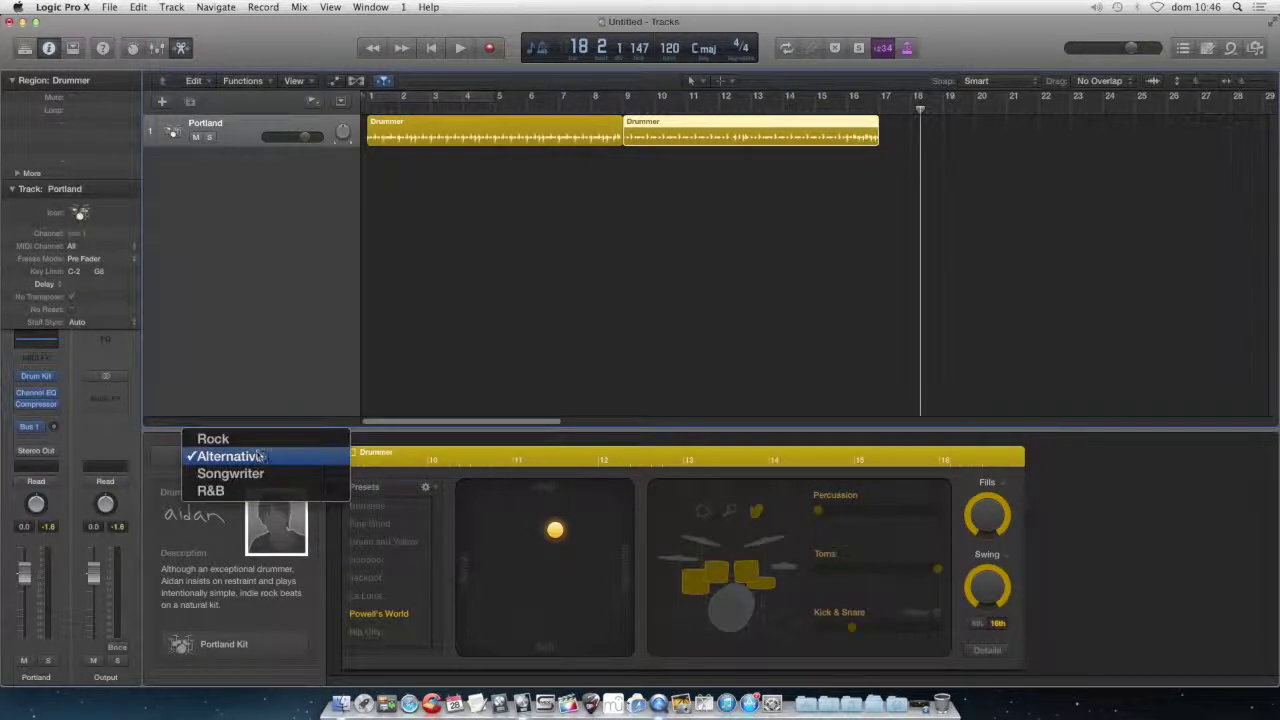
pyautogui.click(258, 478)
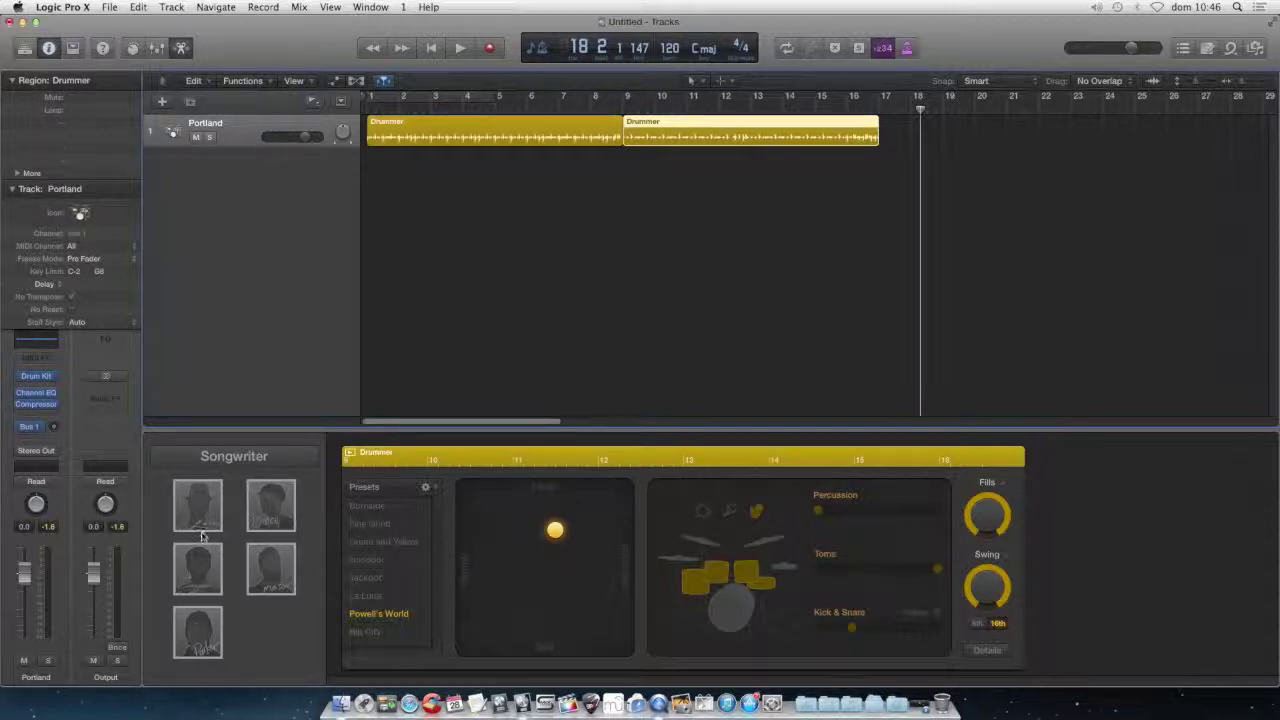
pyautogui.click(247, 470)
pyautogui.click(238, 473)
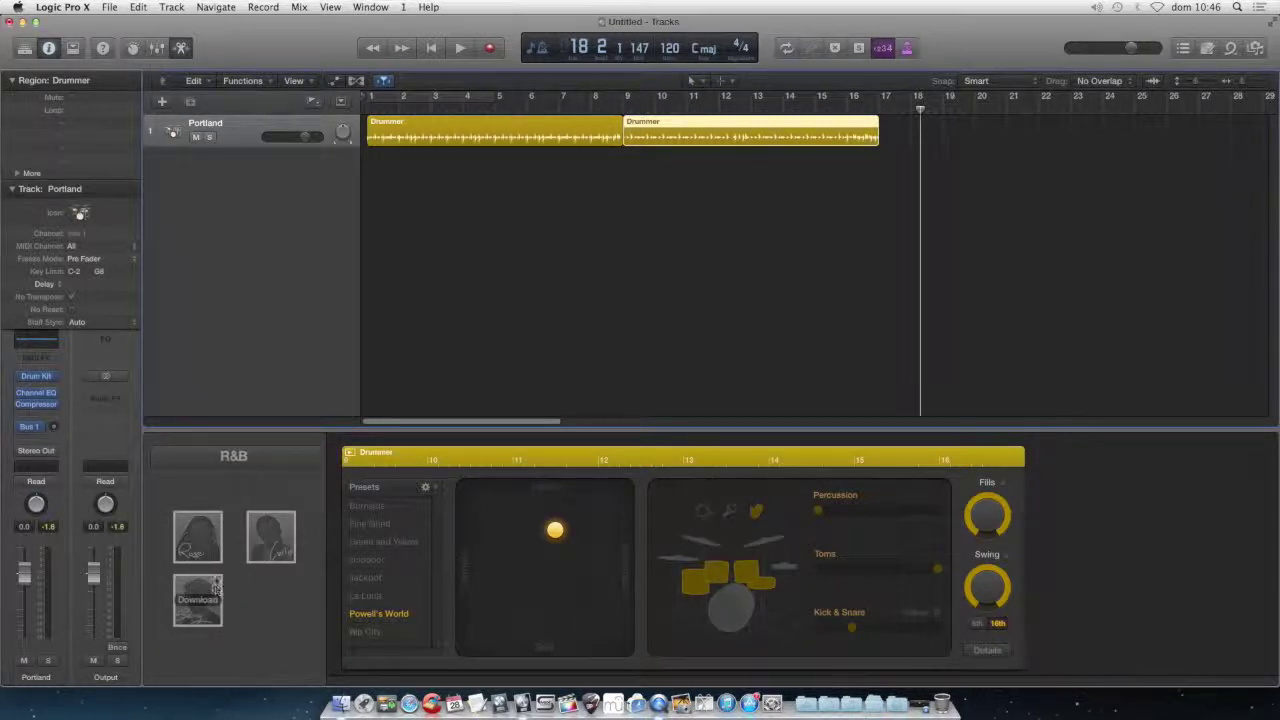
pyautogui.click(224, 467)
pyautogui.click(222, 400)
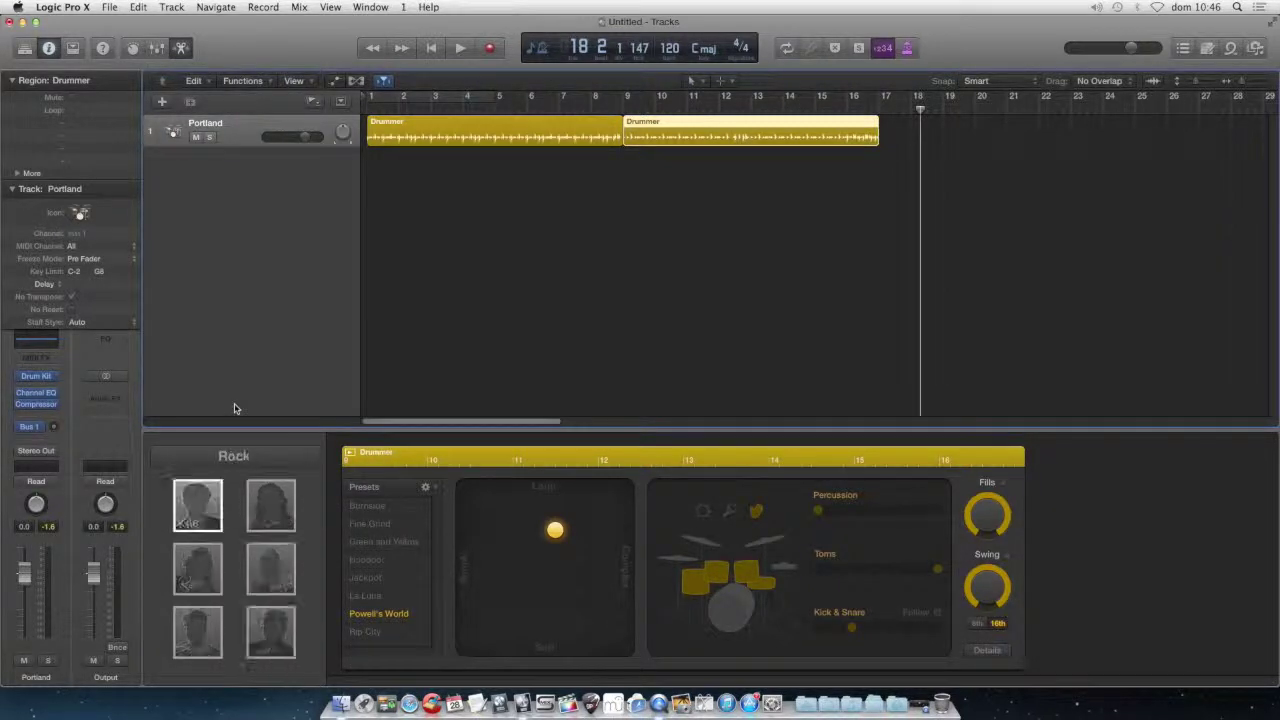
pyautogui.click(214, 464)
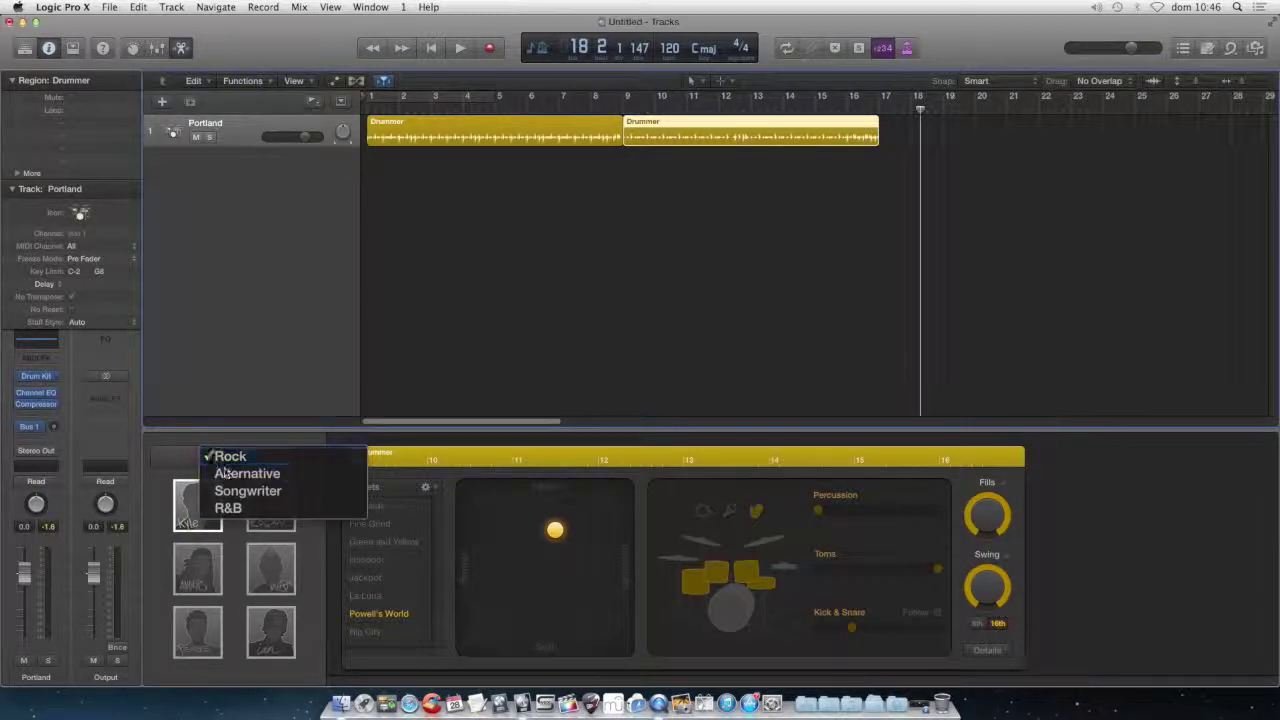
pyautogui.click(225, 474)
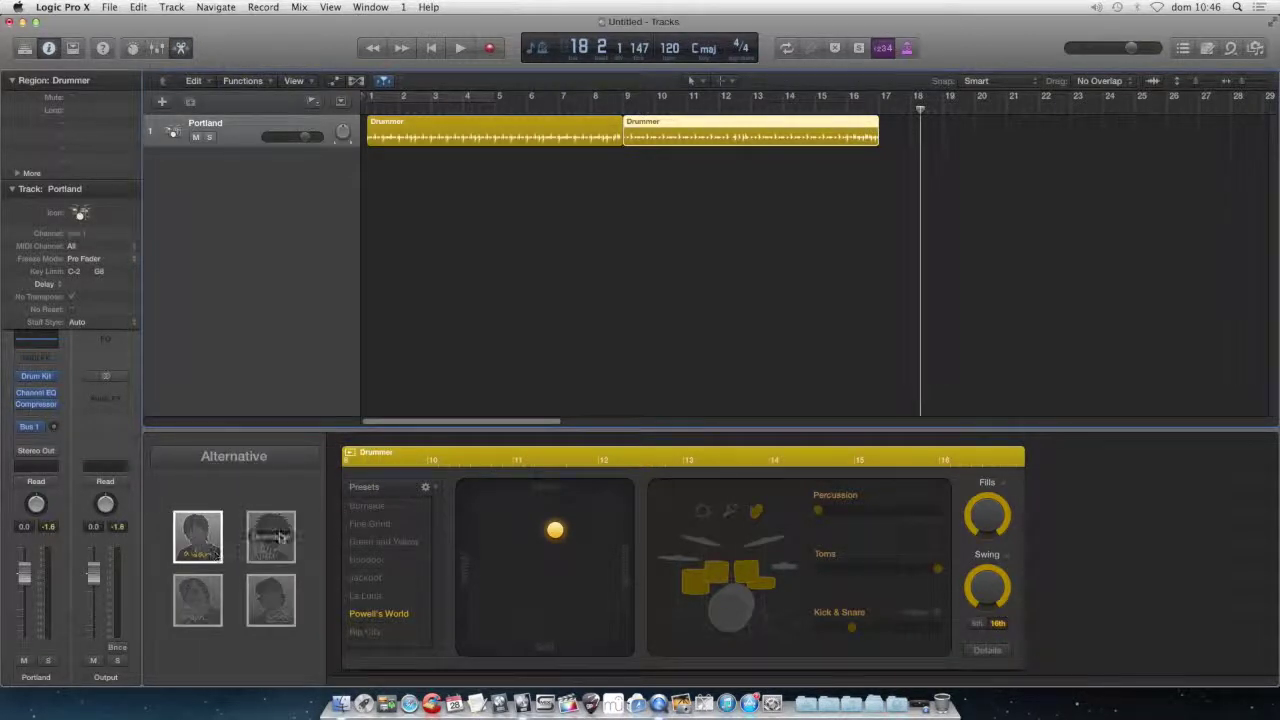
# Step: Replace the track's drummer with the first one in the Rock genre and accept the change
pyautogui.click(234, 457)
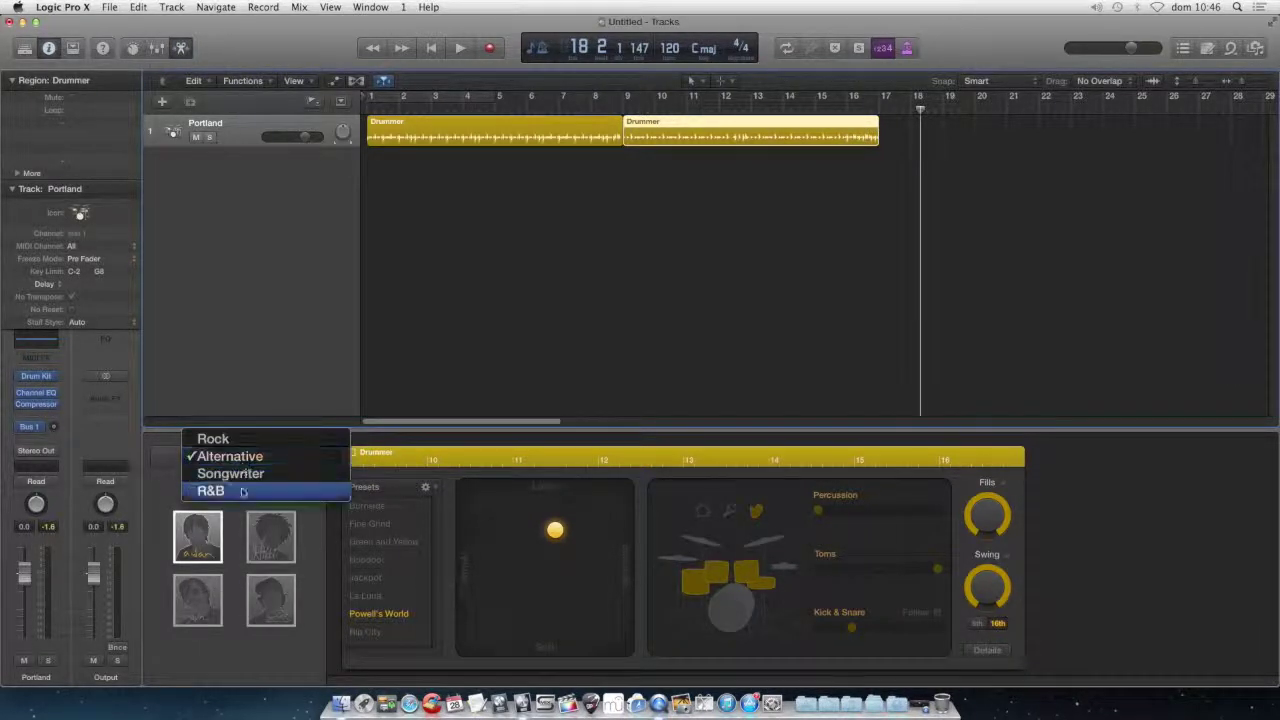
pyautogui.click(235, 441)
pyautogui.click(195, 517)
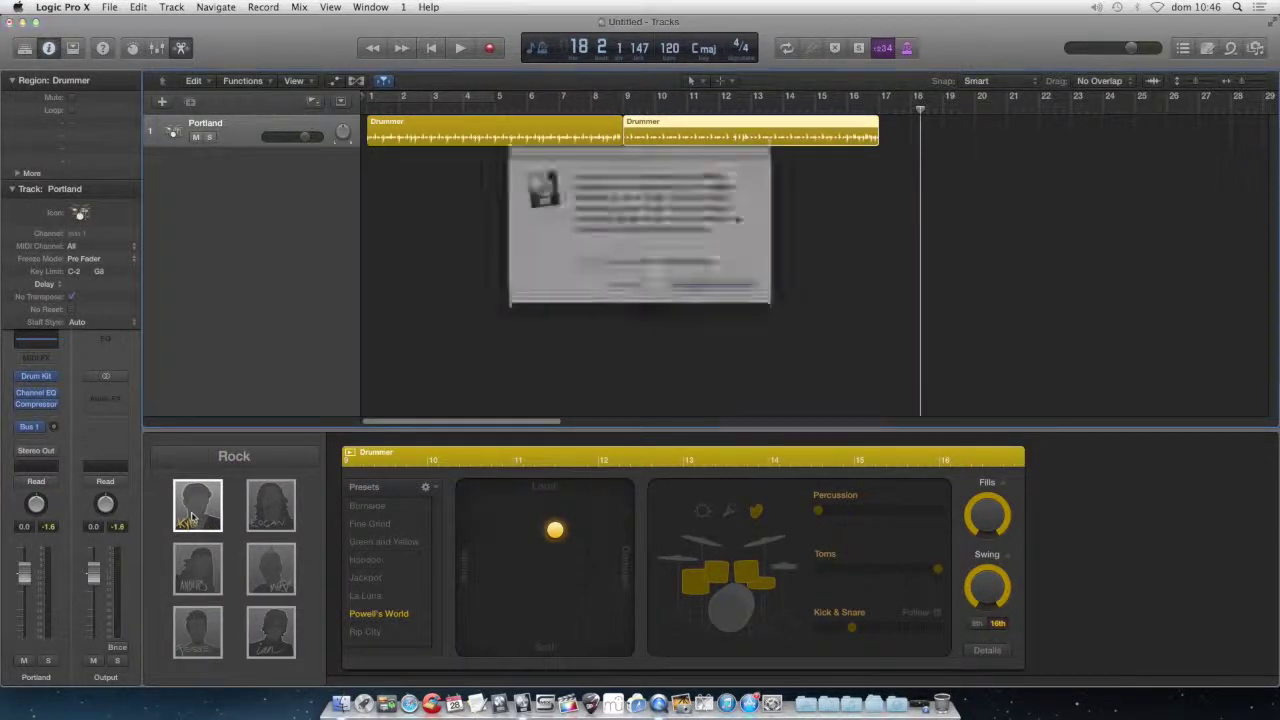
pyautogui.click(716, 289)
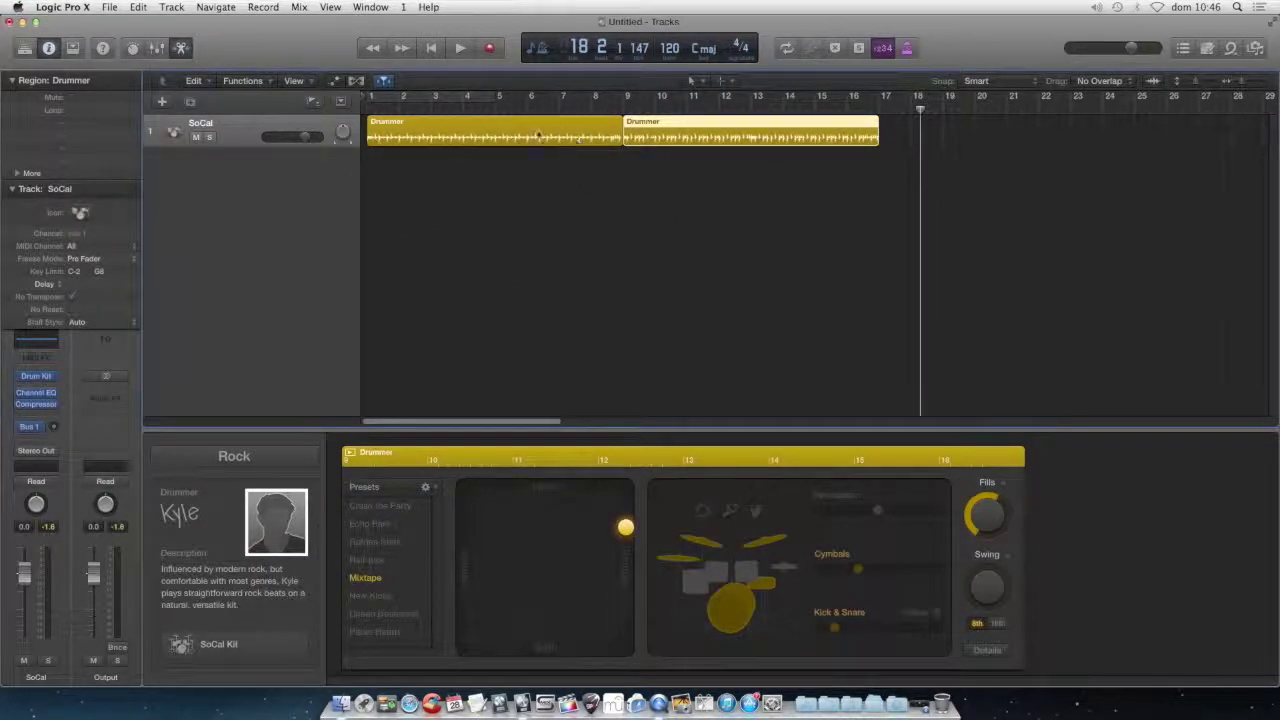
# Step: Play the track from the beginning to hear the new Rock drummer
pyautogui.press('Return')
pyautogui.press('space')
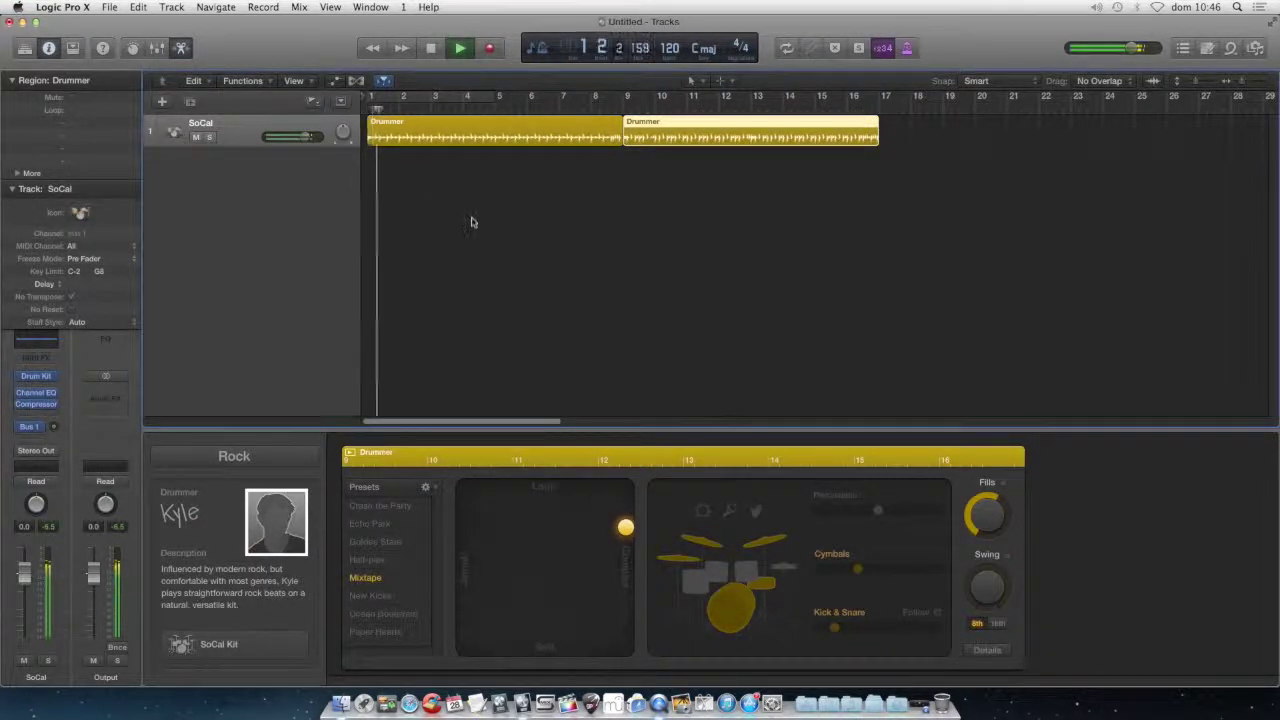
pyautogui.click(474, 223)
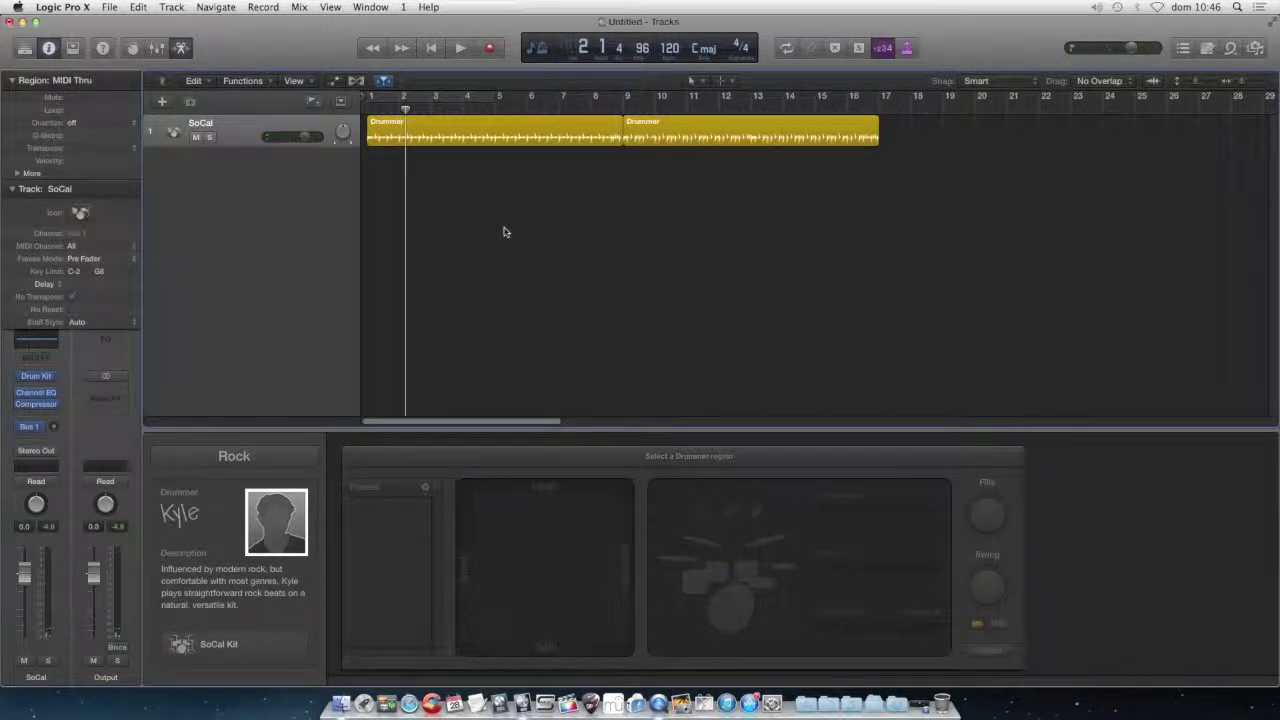
# Step: Select the second Drummer region and play the track from just before it to hear its groove
pyautogui.click(483, 143)
pyautogui.click(667, 127)
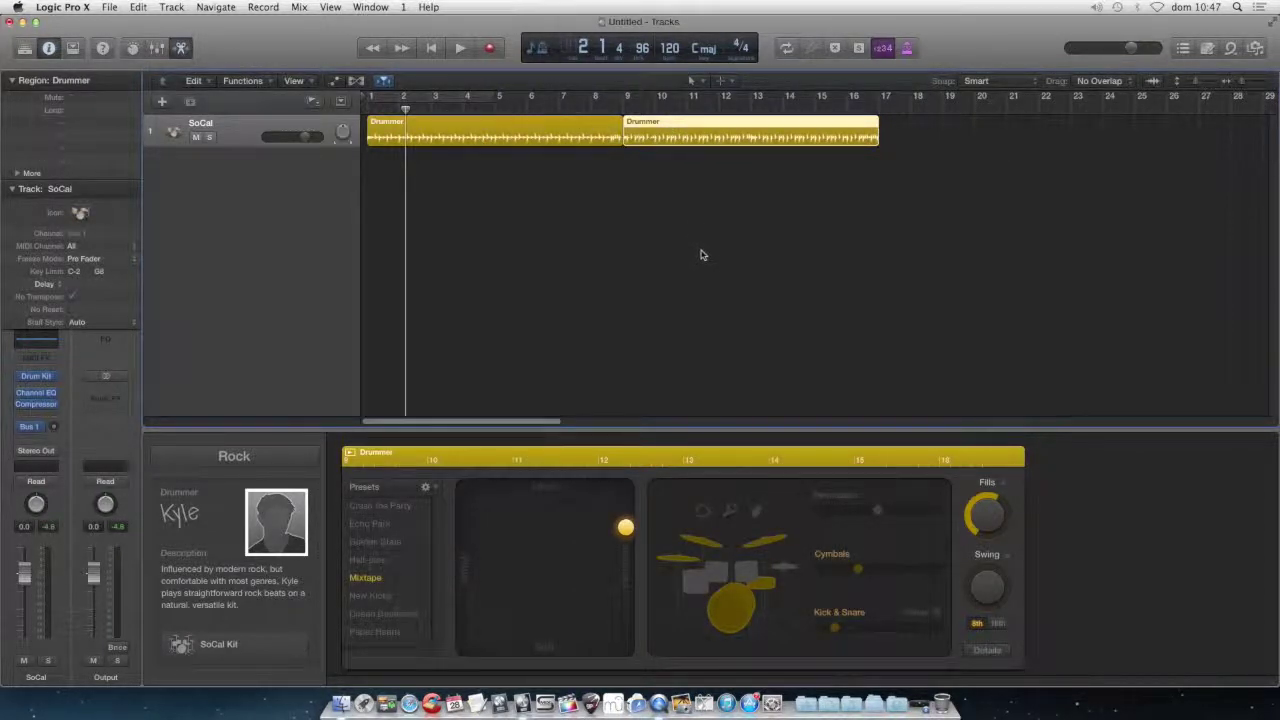
pyautogui.click(591, 109)
pyautogui.press('space')
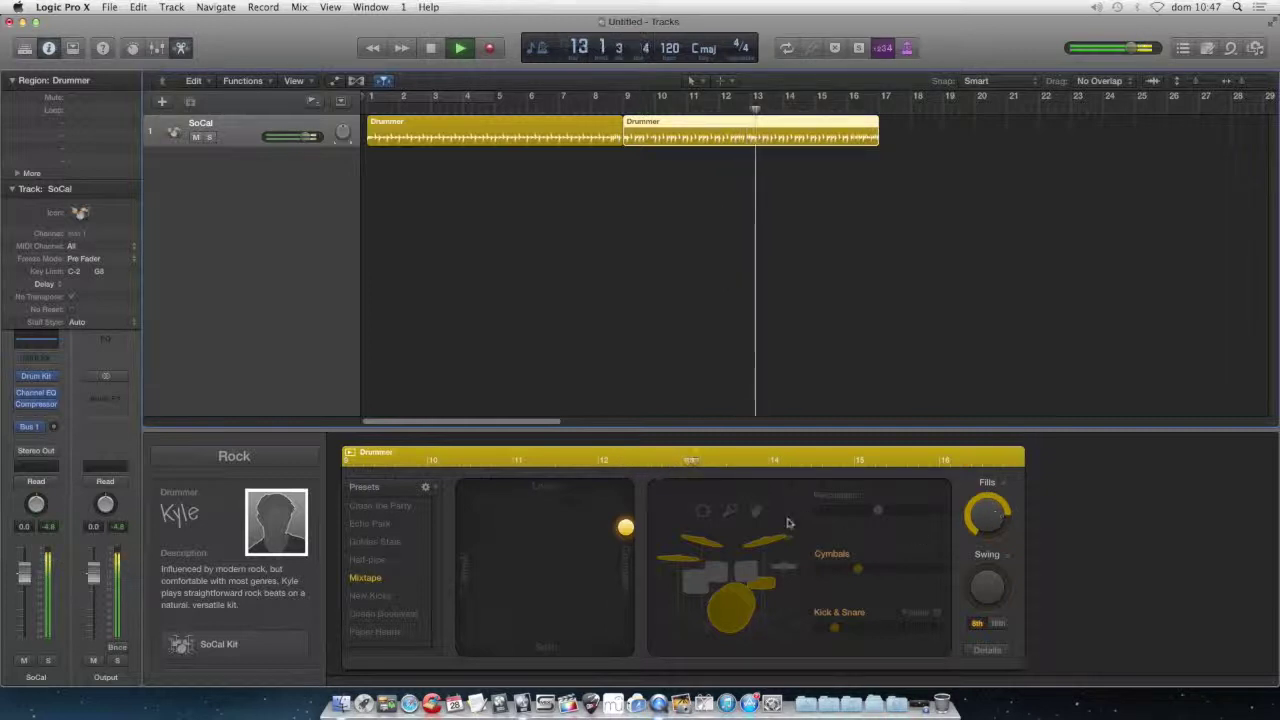
# Step: Add percussion to the second Drummer region at its busiest pattern, raise the cymbals variation by one pattern, and stop playback
pyautogui.click(818, 512)
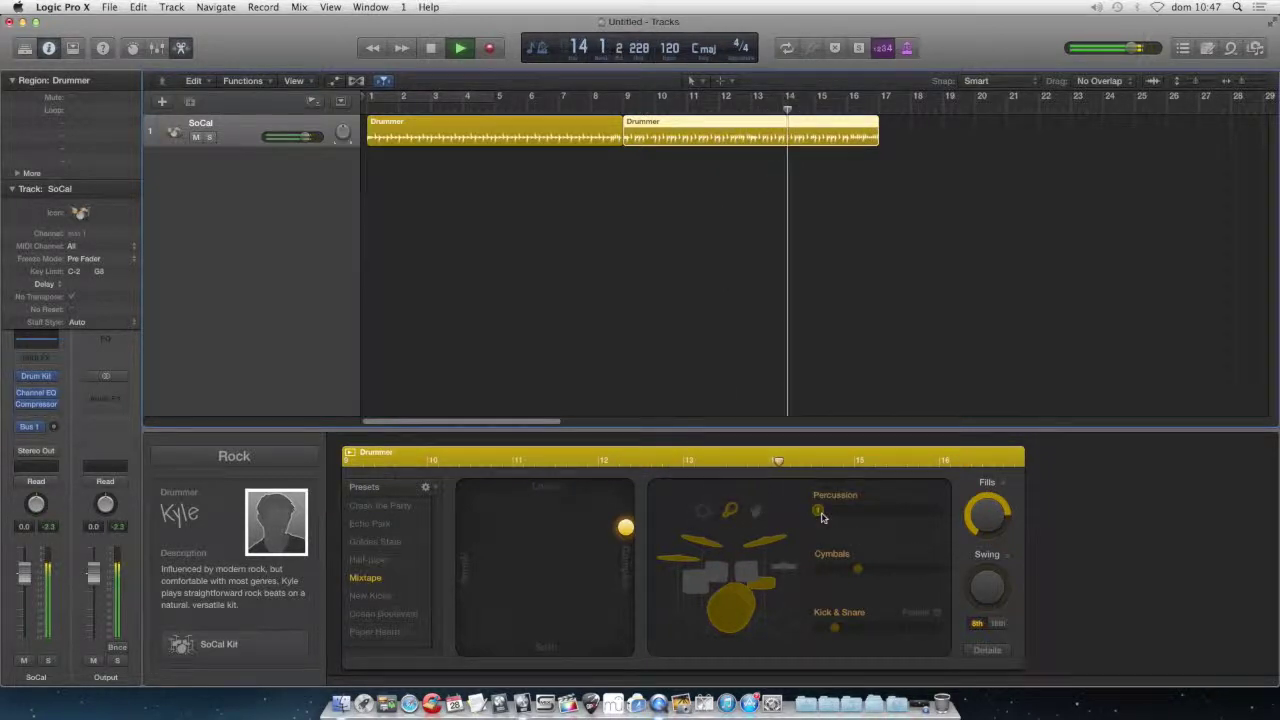
pyautogui.moveTo(818, 514); pyautogui.dragTo(932, 515)
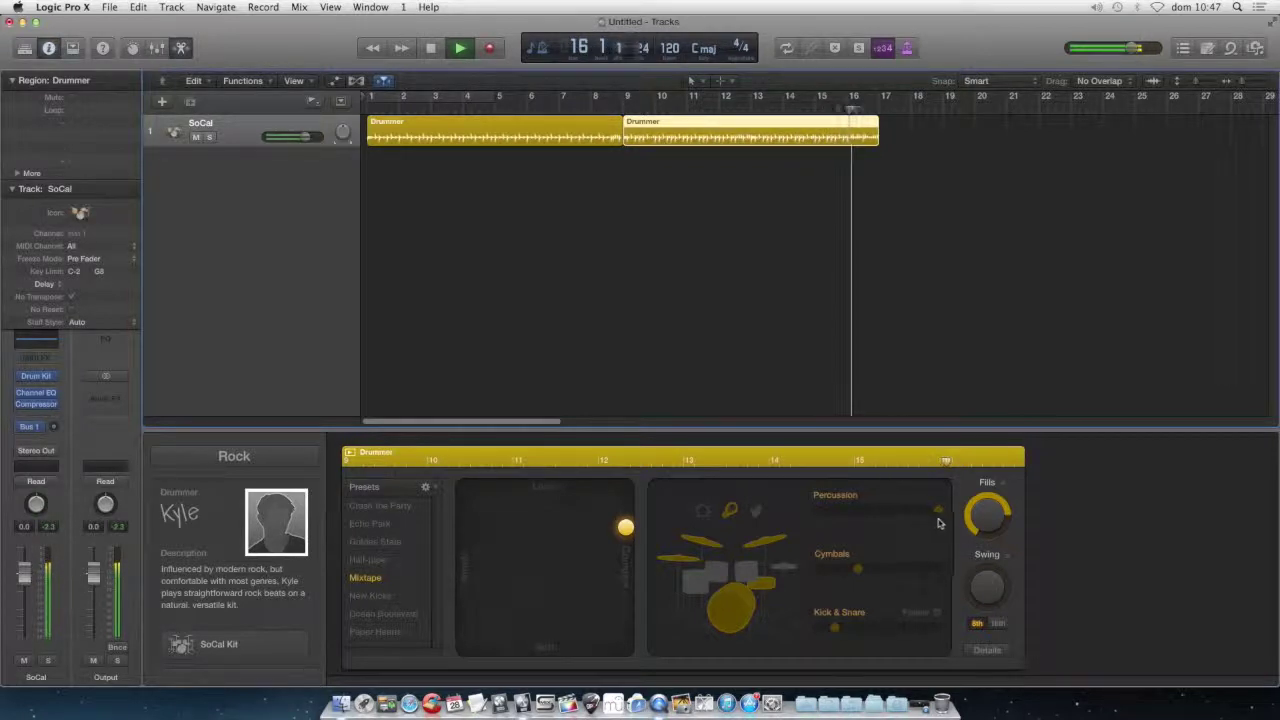
pyautogui.moveTo(858, 569); pyautogui.dragTo(895, 570)
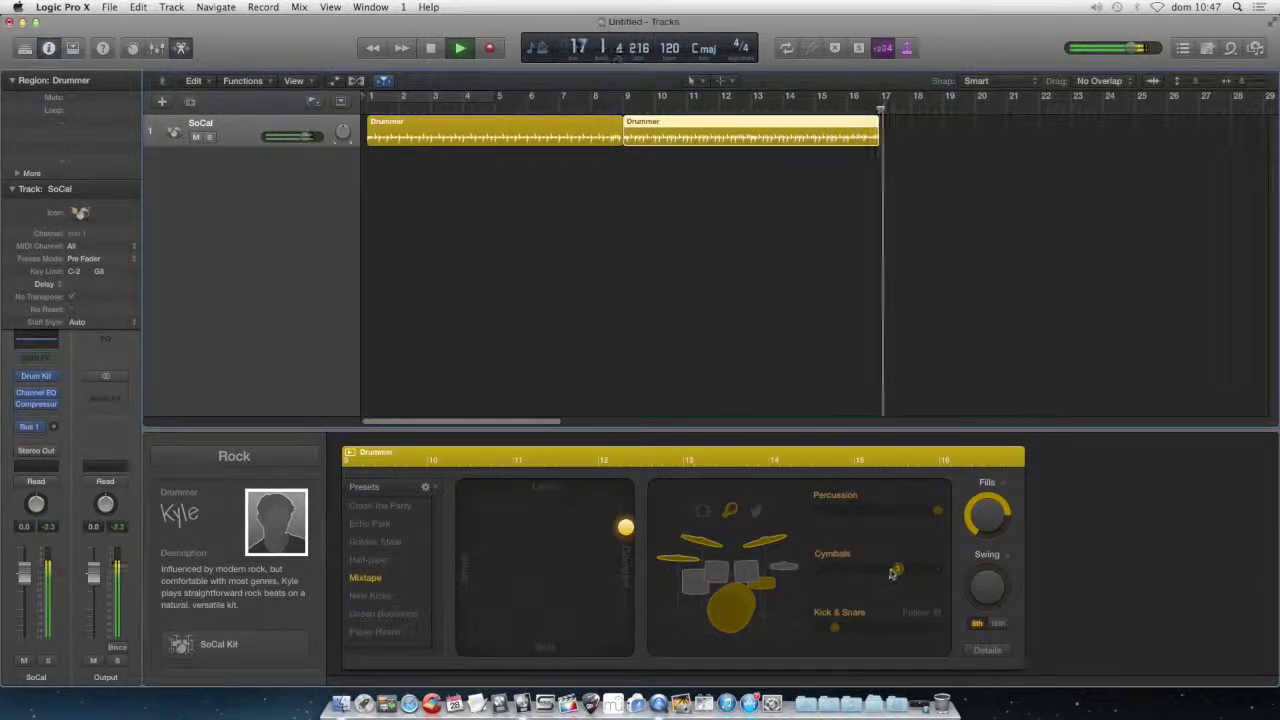
pyautogui.press('space')
pyautogui.click(631, 275)
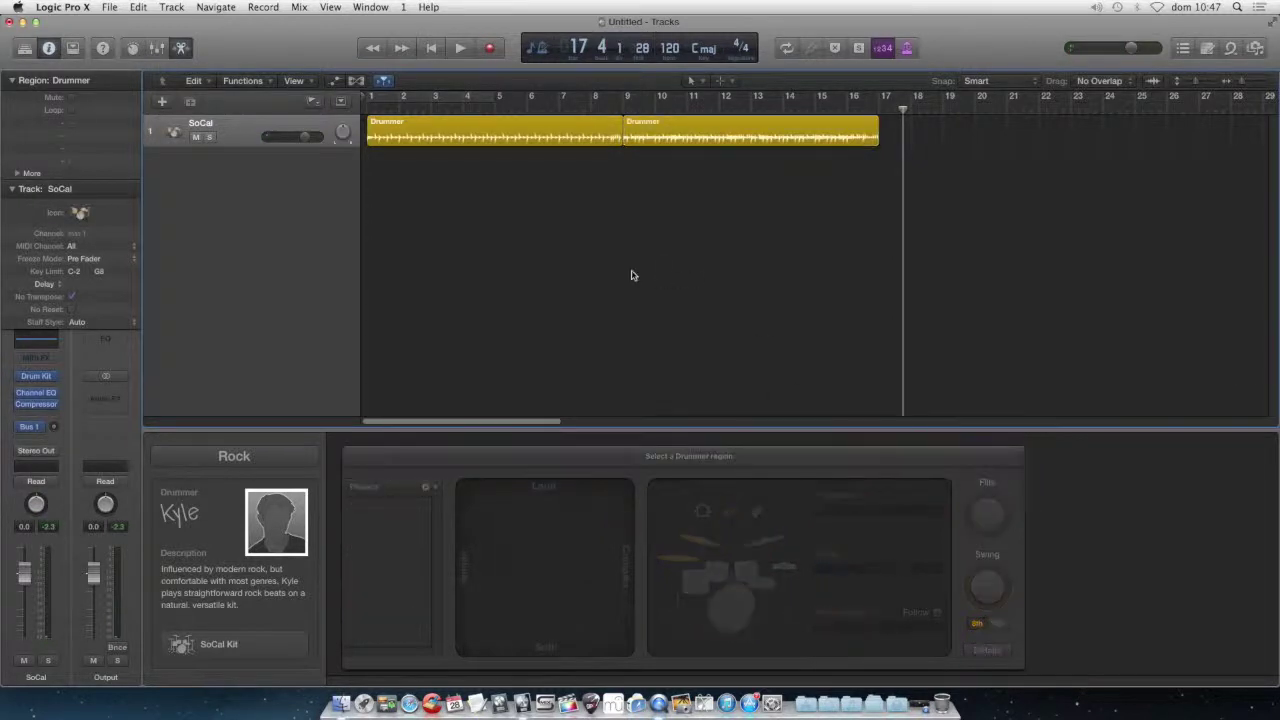
# Step: Replay the track from bar 8 to hear the new percussion and cymbals, and reselect the second Drummer region
pyautogui.press('Return')
pyautogui.click(616, 109)
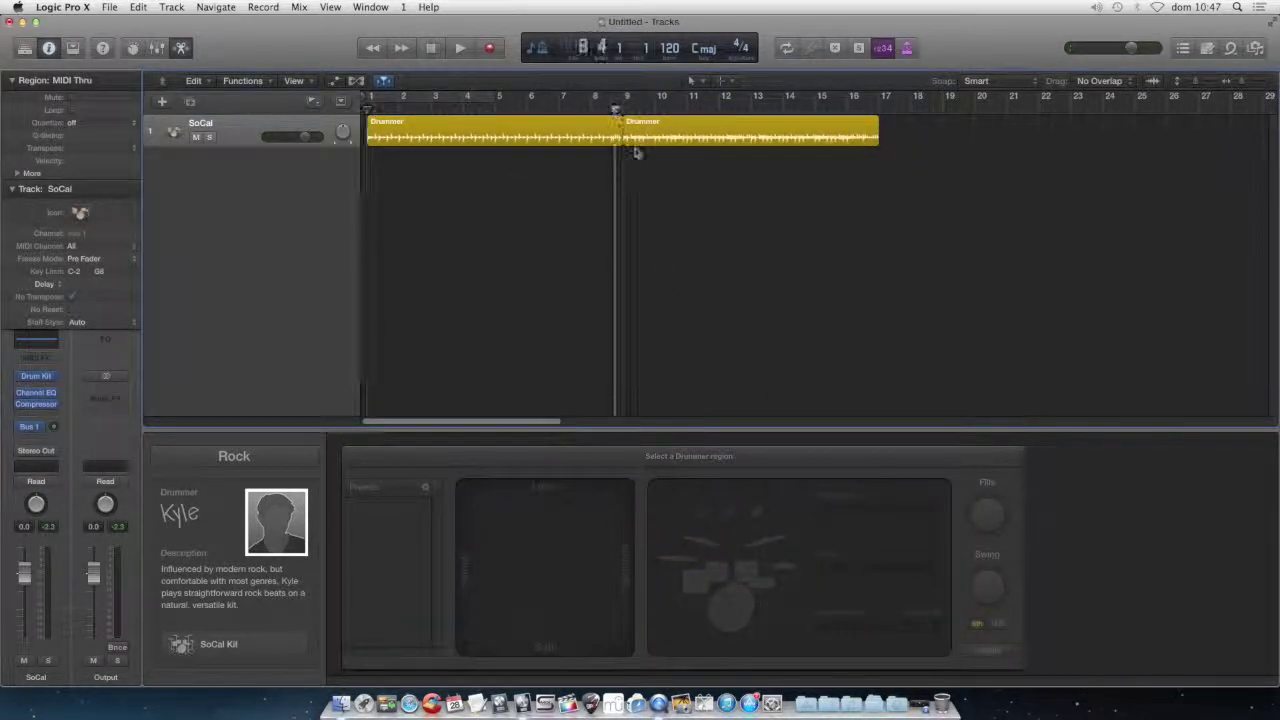
pyautogui.press('space')
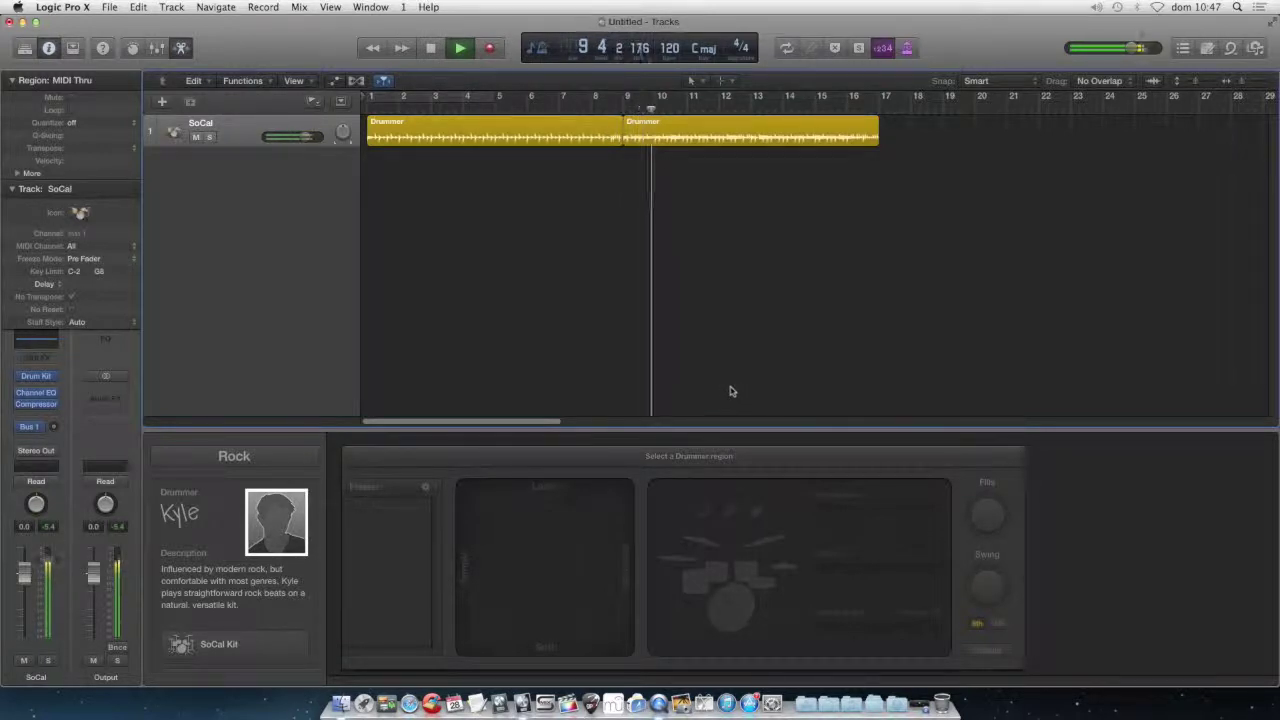
pyautogui.click(775, 145)
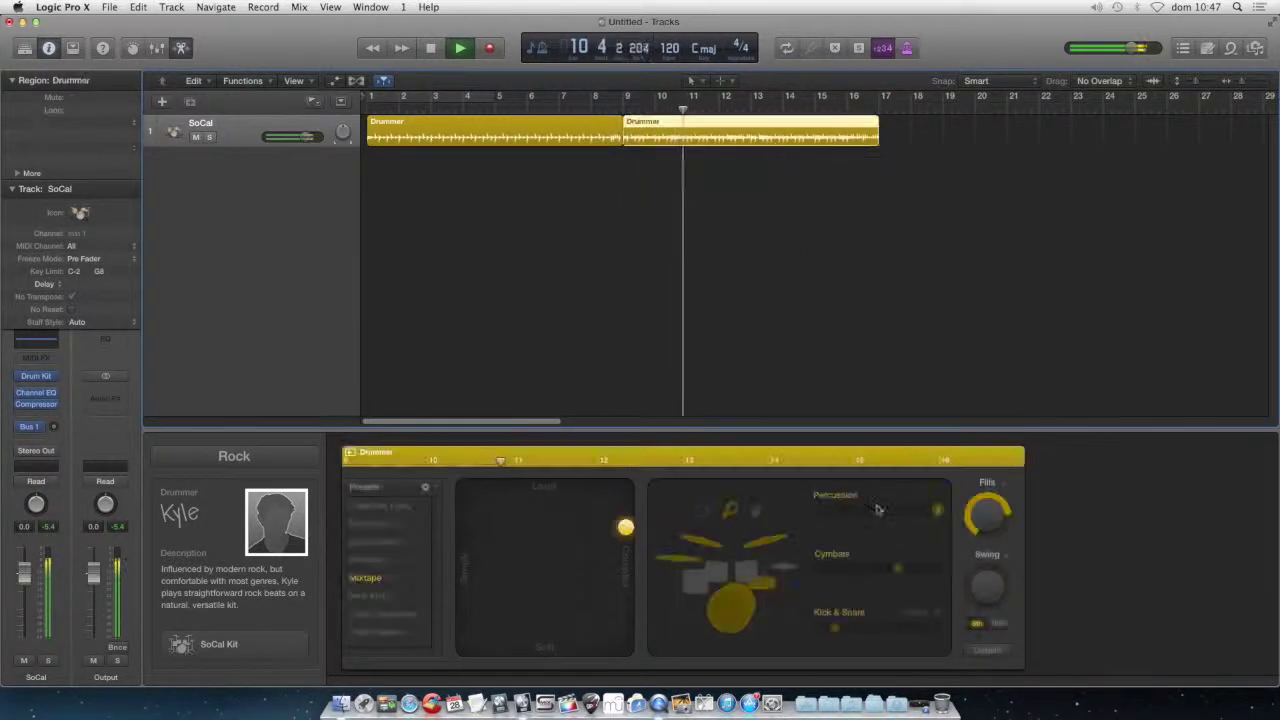
# Step: Try the Follow option for Kick & Snare, check which tracks it can follow, turn it off again and stop playback
pyautogui.click(937, 612)
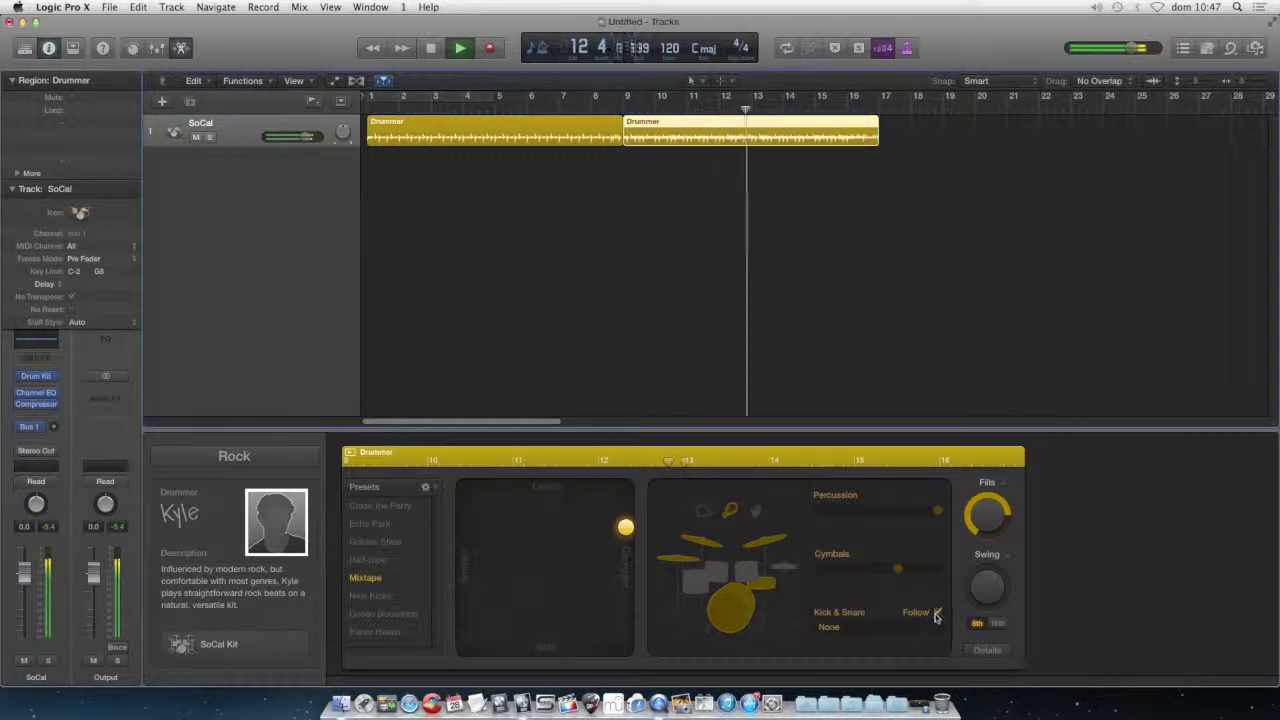
pyautogui.click(941, 631)
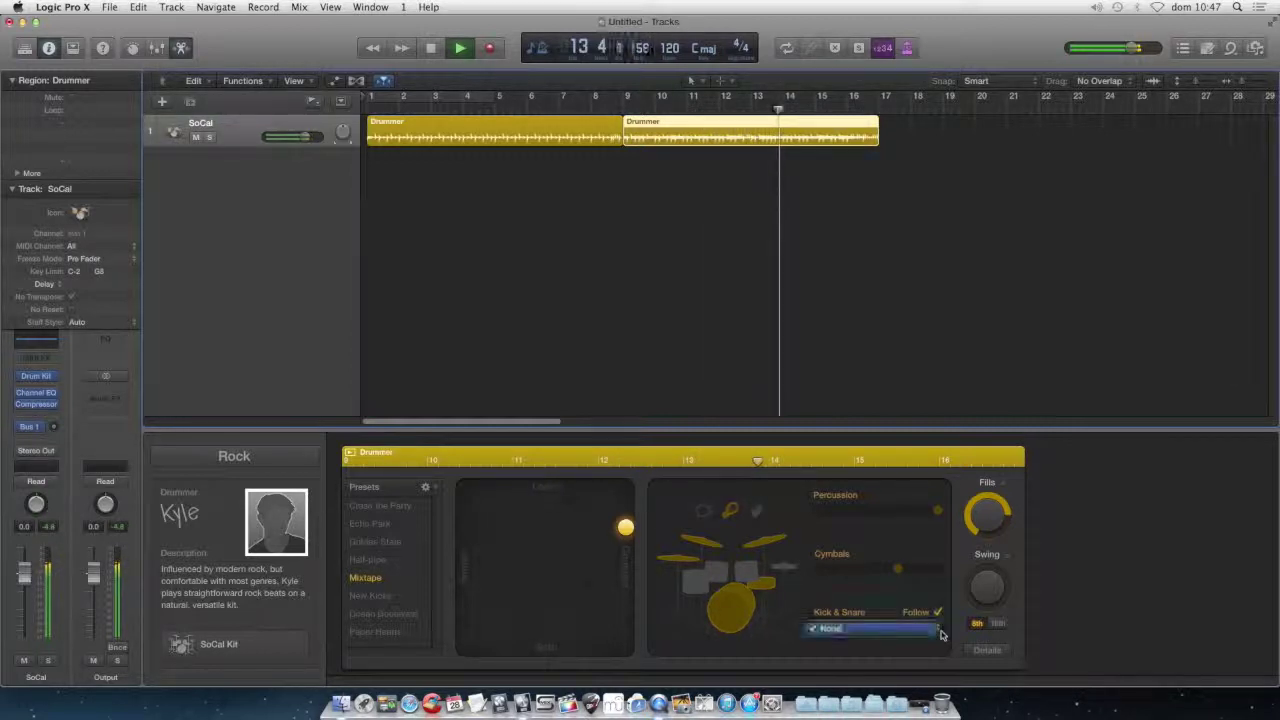
pyautogui.click(942, 632)
pyautogui.click(938, 612)
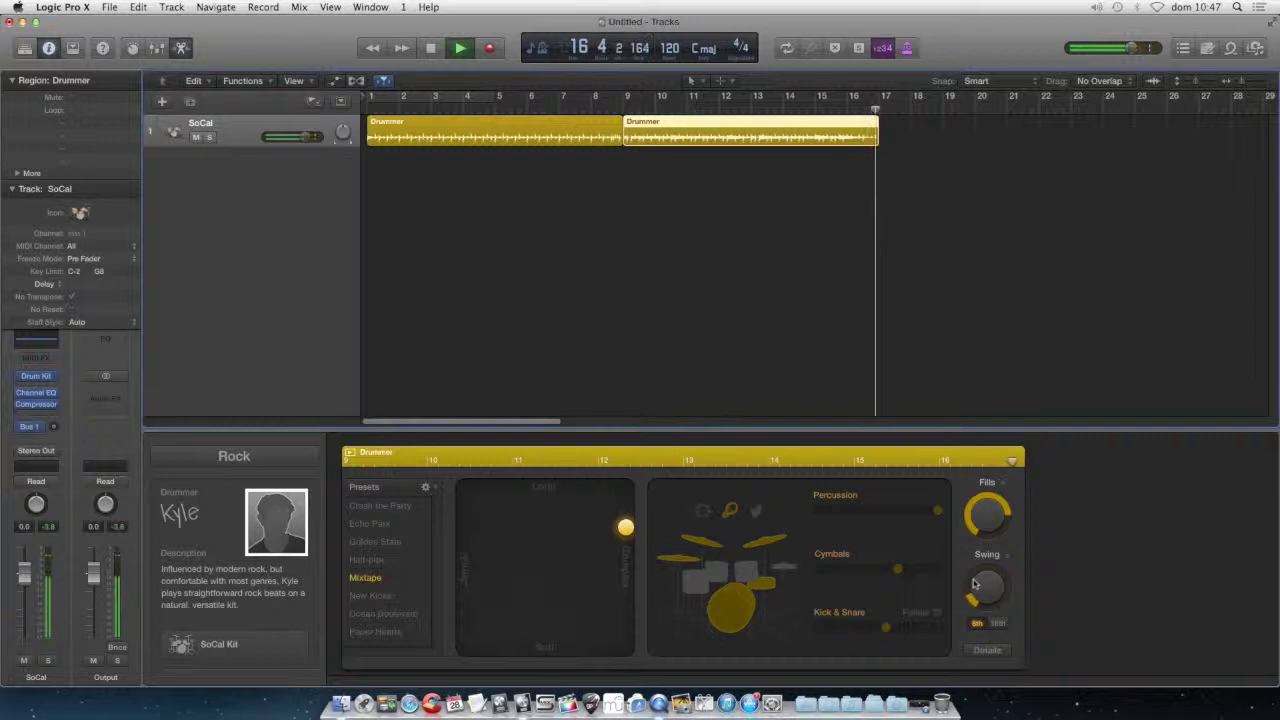
pyautogui.press('space')
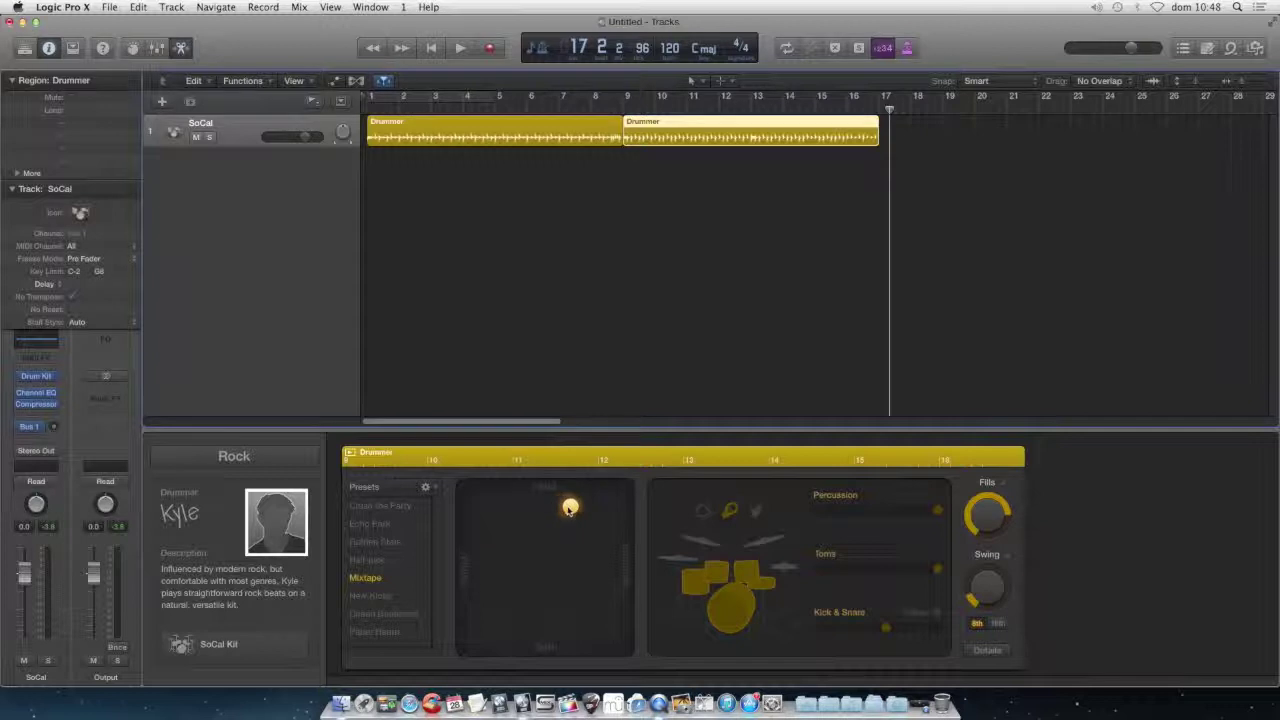
# Step: Sweep the second region's puck around the pad to the Simple edge, midway between Loud and Soft, and play the region through
pyautogui.moveTo(539, 487); pyautogui.dragTo(449, 477)
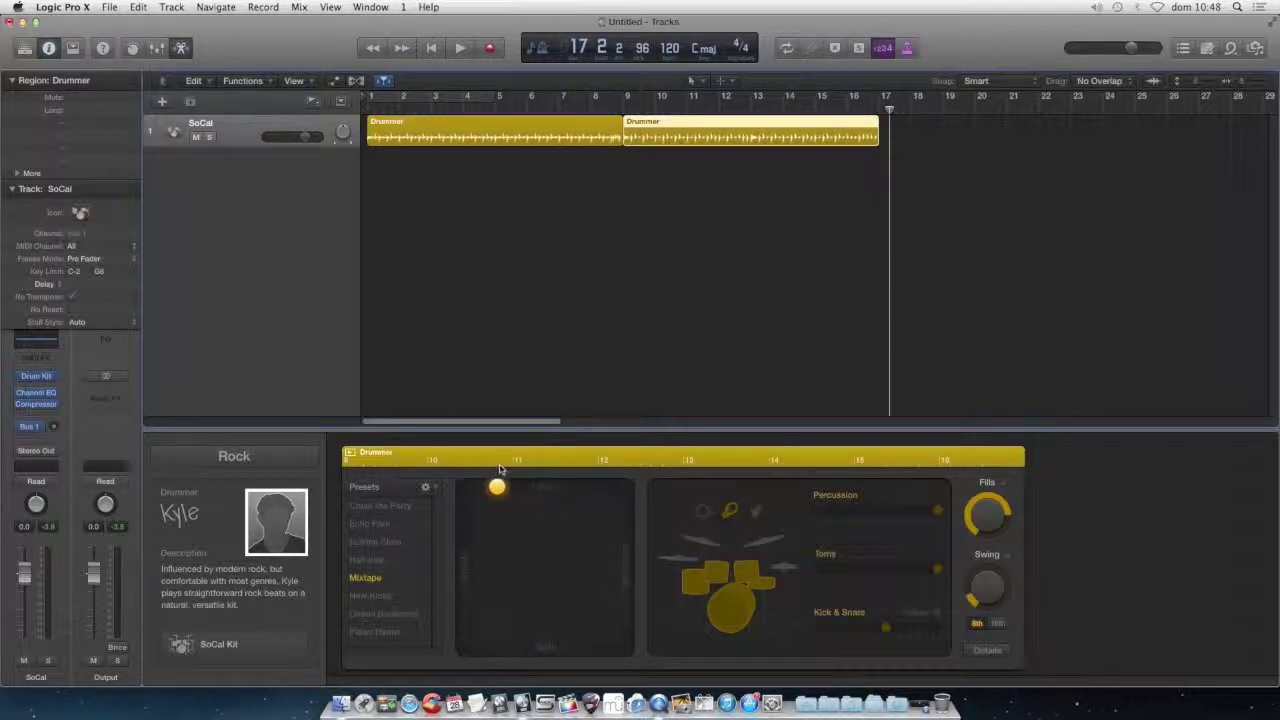
pyautogui.moveTo(546, 487); pyautogui.dragTo(541, 511)
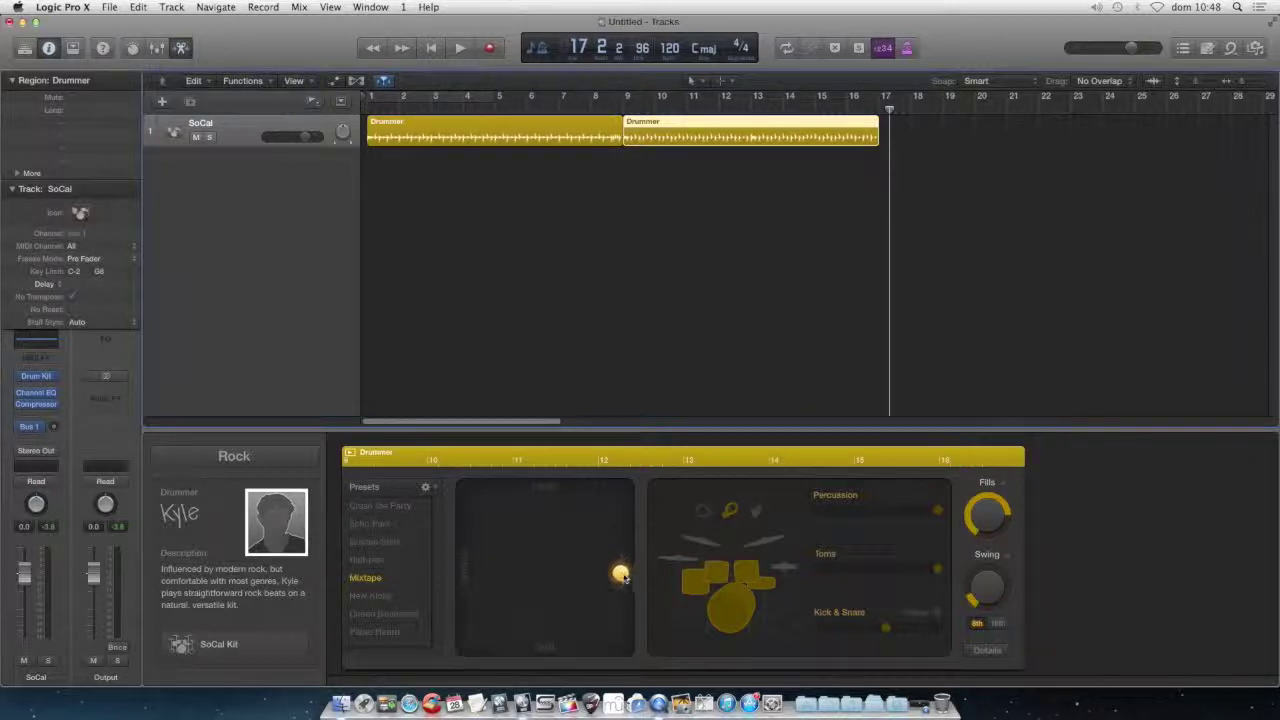
pyautogui.moveTo(600, 595); pyautogui.dragTo(551, 662)
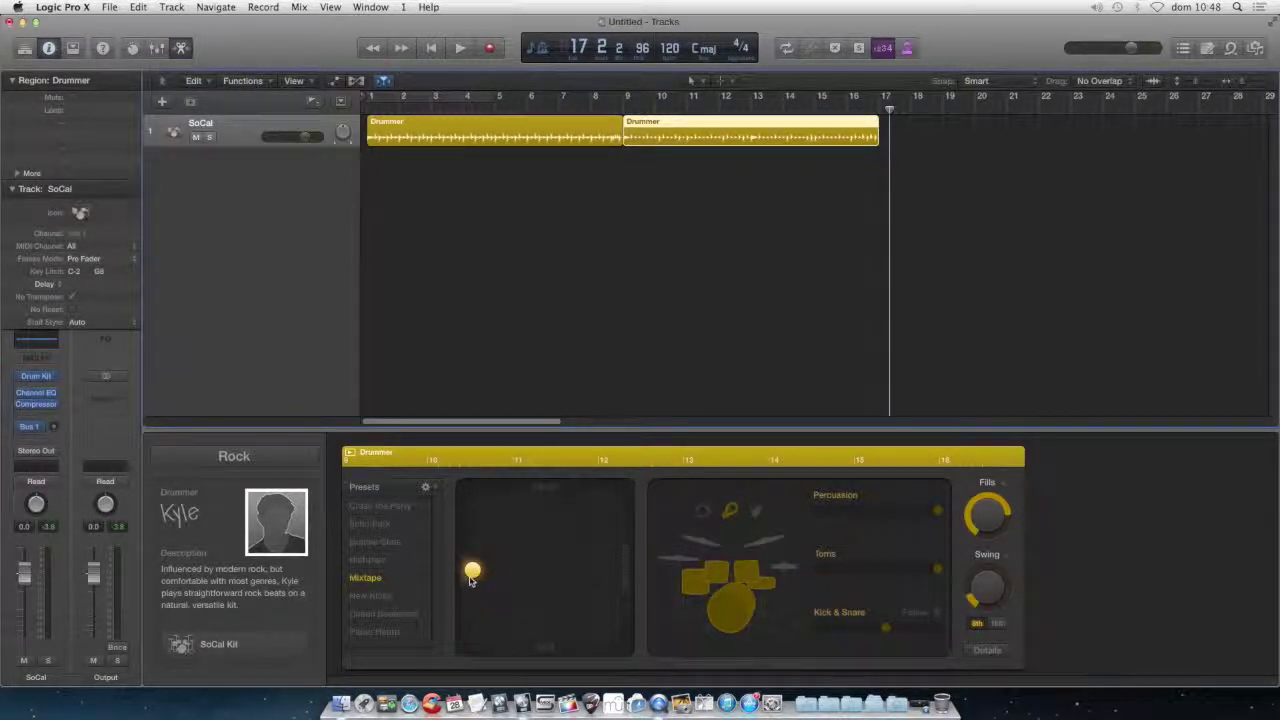
pyautogui.click(614, 110)
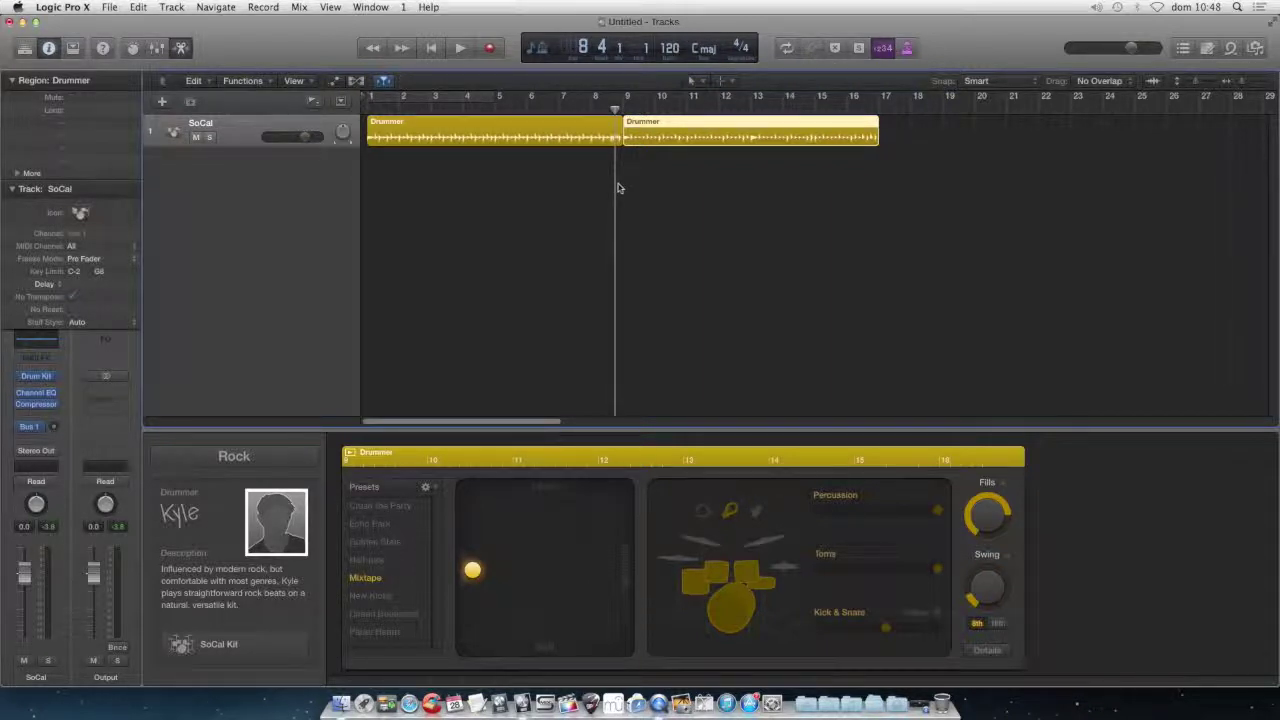
pyautogui.press('space')
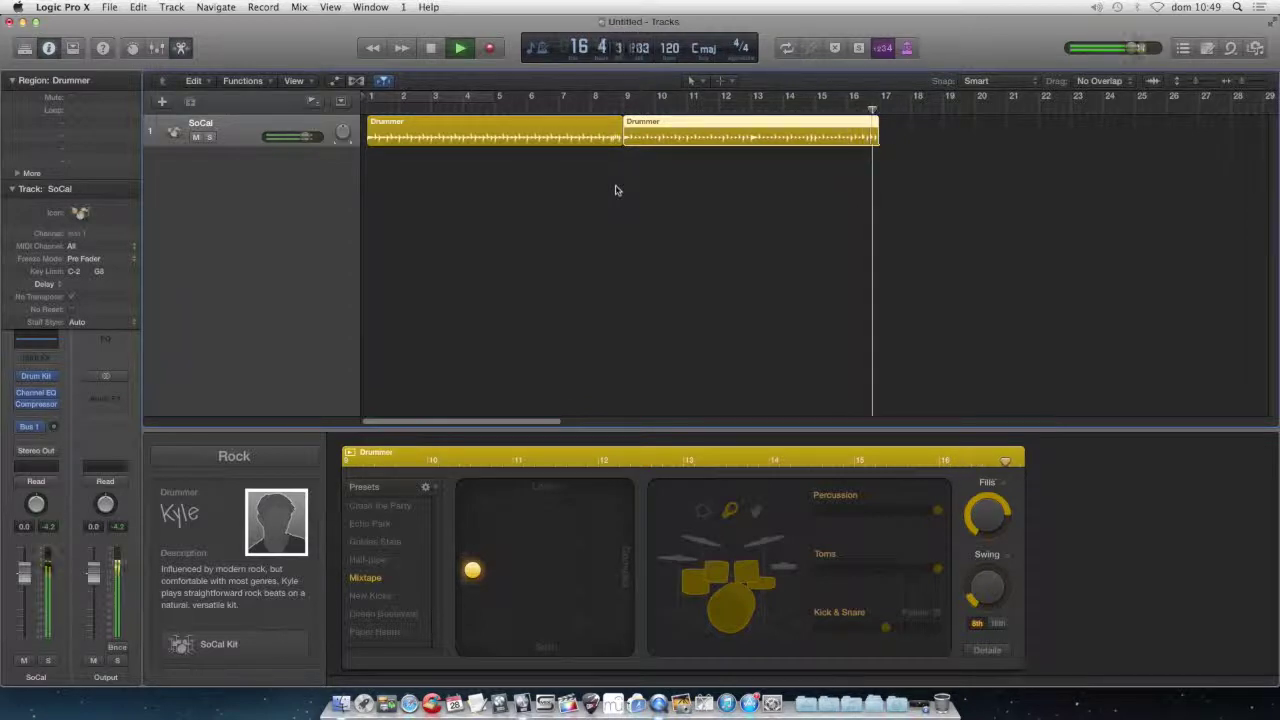
pyautogui.press('space')
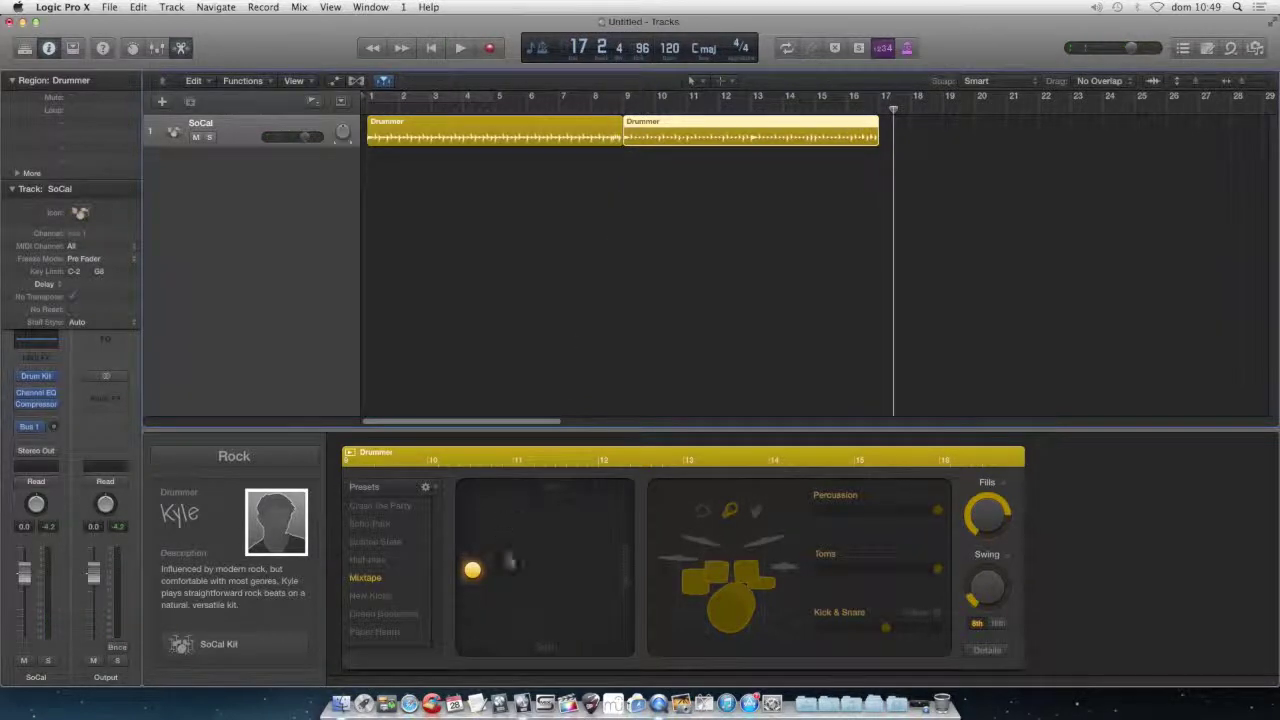
# Step: Place the second region's puck at the Loud edge, midway between Simple and Complex, and play the region through
pyautogui.moveTo(472, 570); pyautogui.dragTo(530, 490)
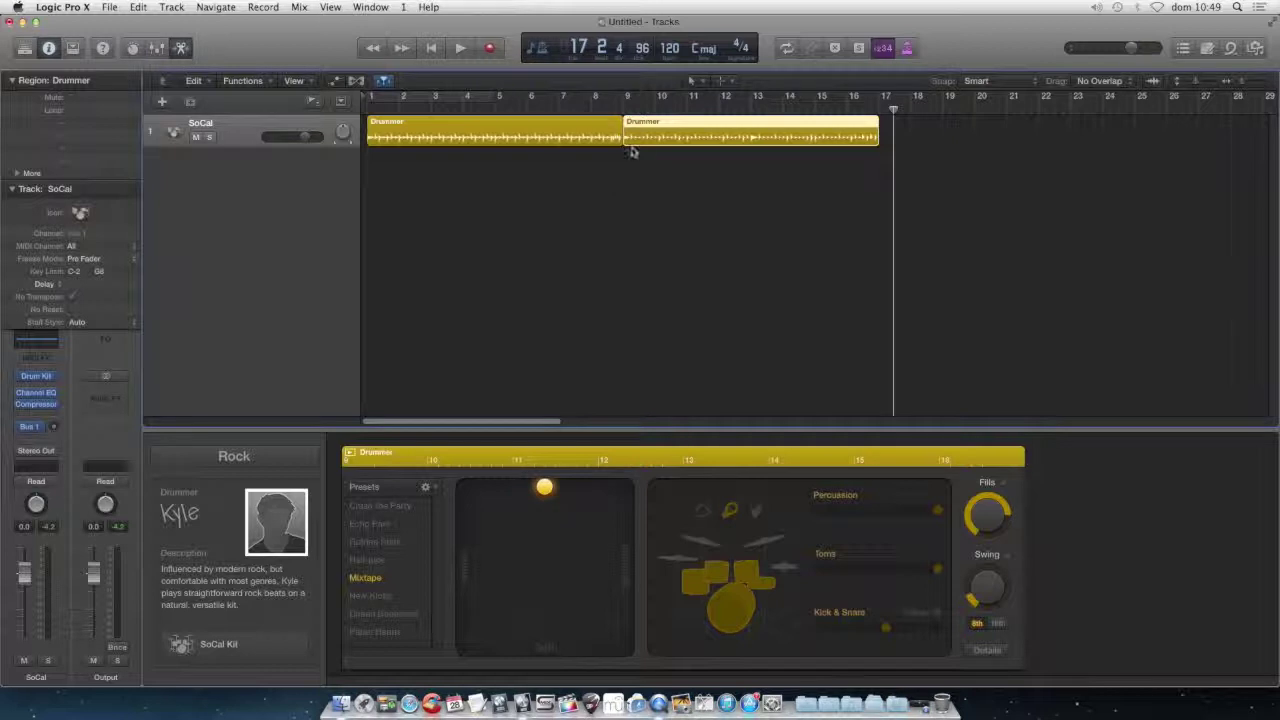
pyautogui.click(620, 107)
pyautogui.press('space')
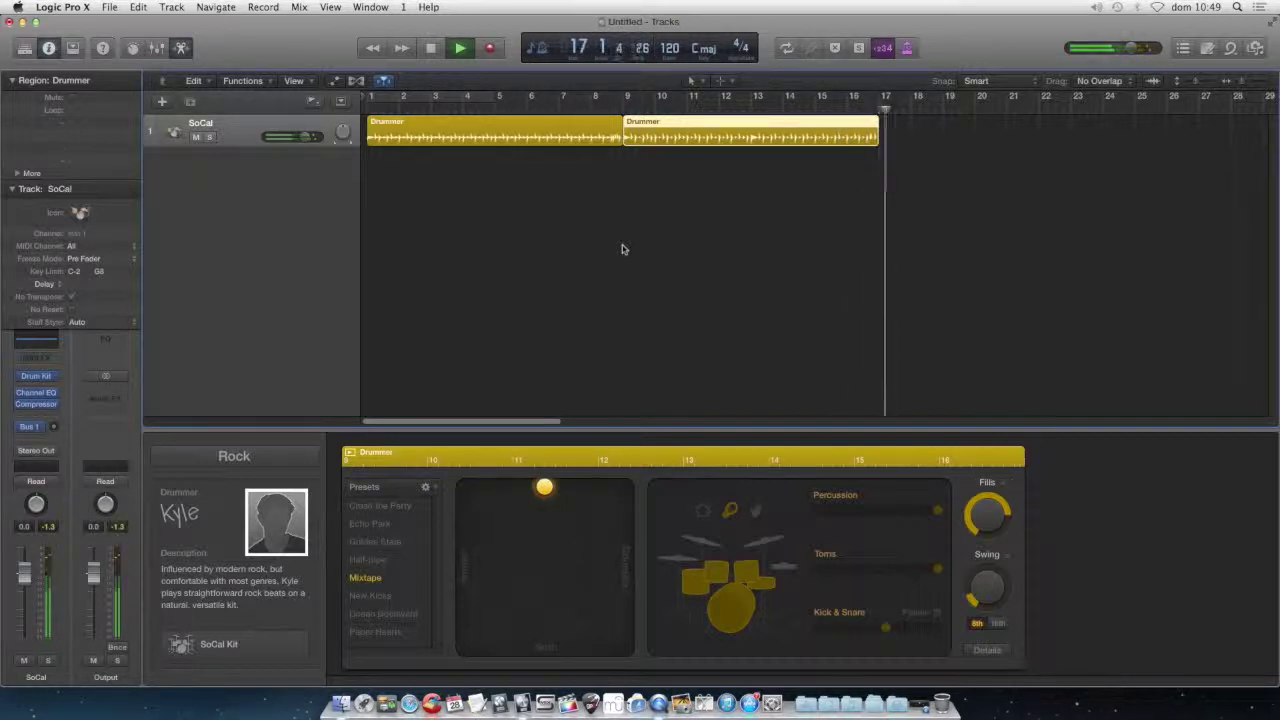
pyautogui.press('space')
# Step: Place the second region's puck at the Complex edge, midway between Loud and Soft, and play the region through
pyautogui.moveTo(605, 544); pyautogui.dragTo(623, 572)
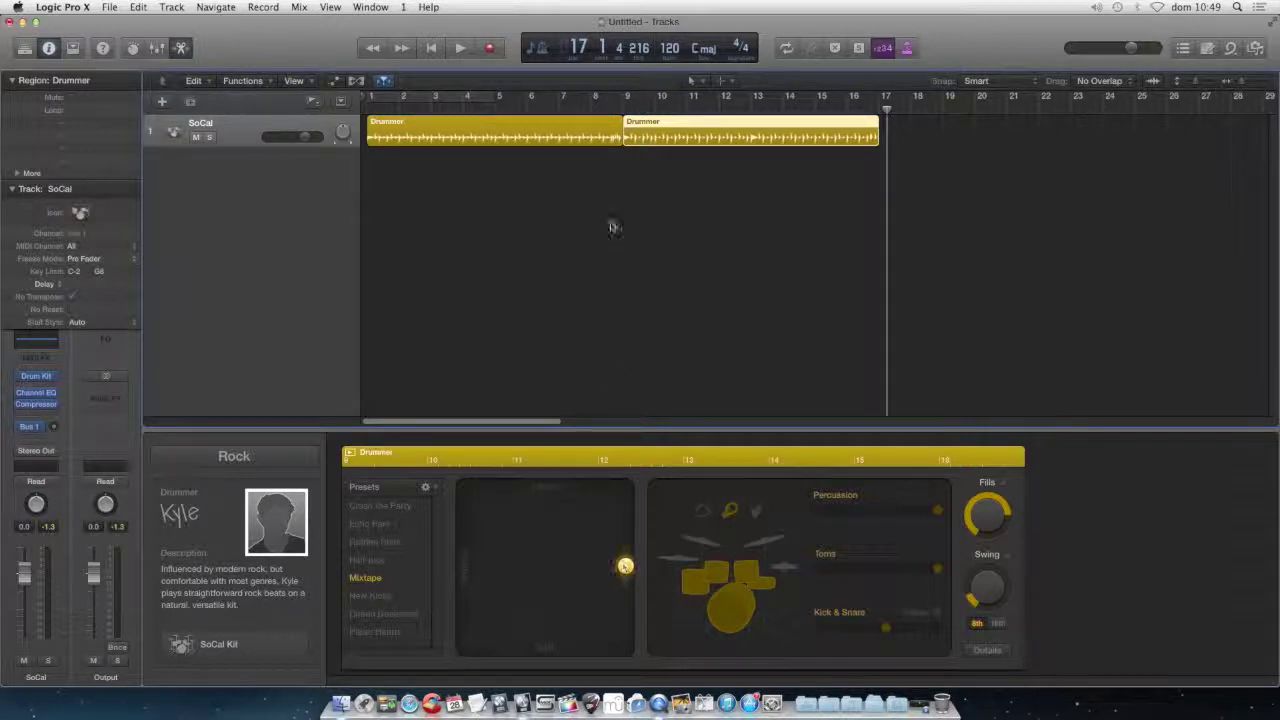
pyautogui.click(617, 110)
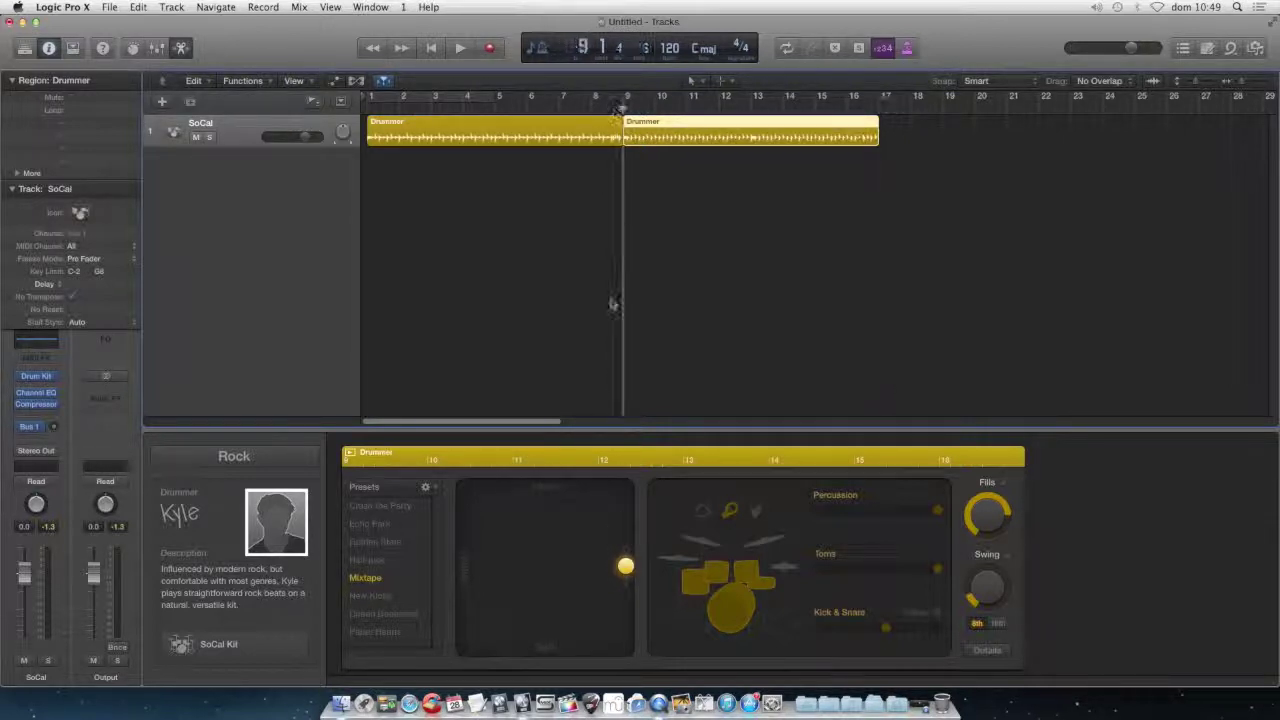
pyautogui.click(604, 110)
pyautogui.press('space')
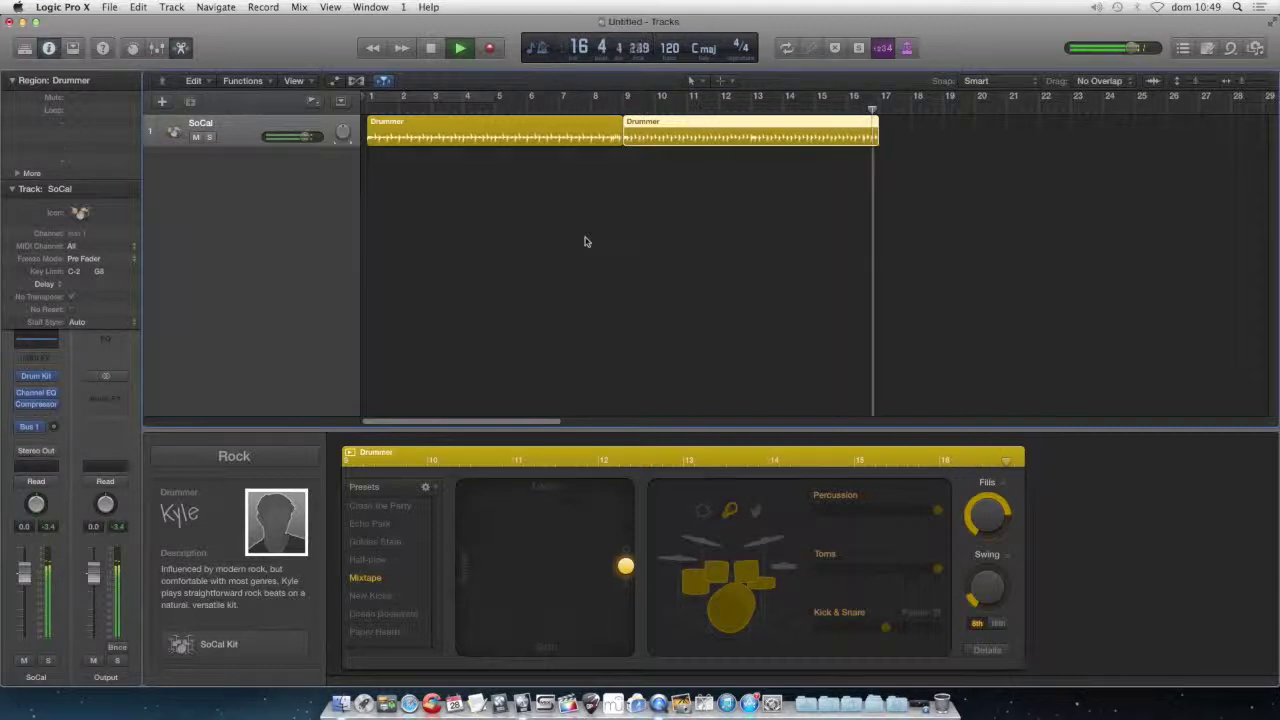
pyautogui.press('space')
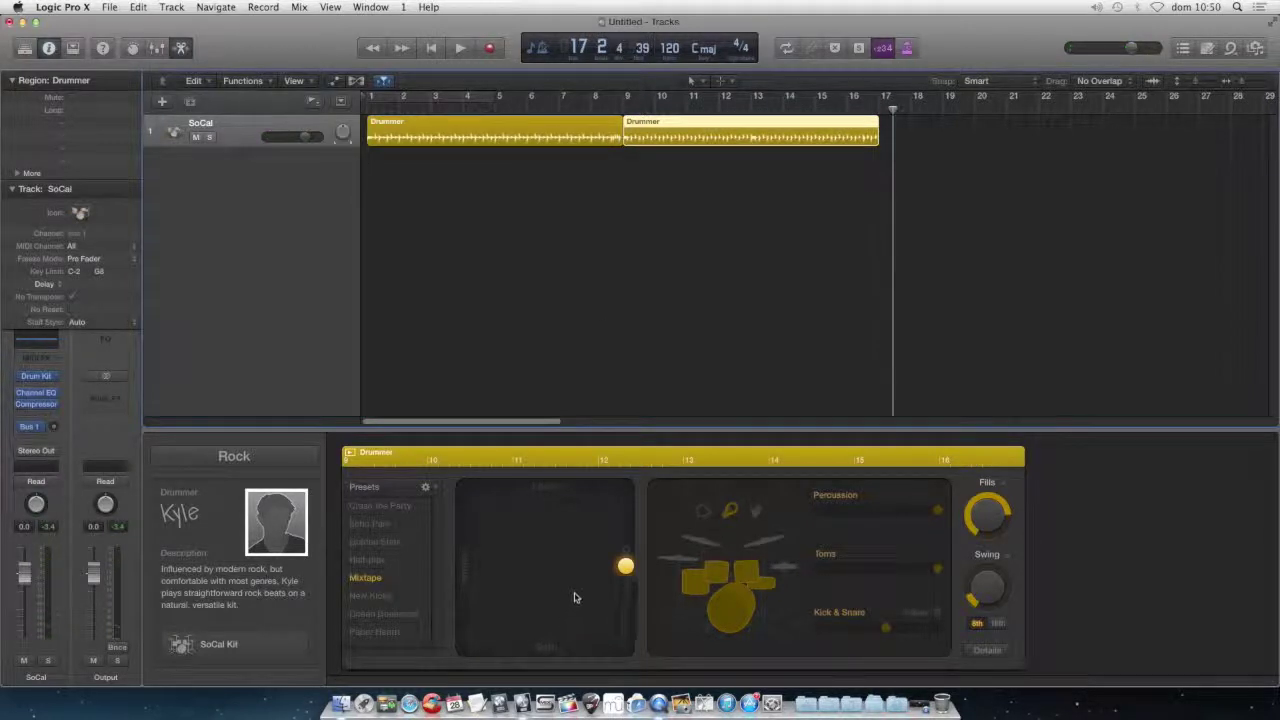
# Step: Place the second region's puck at the Soft edge, midway between Simple and Complex, and play the region through
pyautogui.moveTo(622, 570); pyautogui.dragTo(530, 634)
pyautogui.press('space')
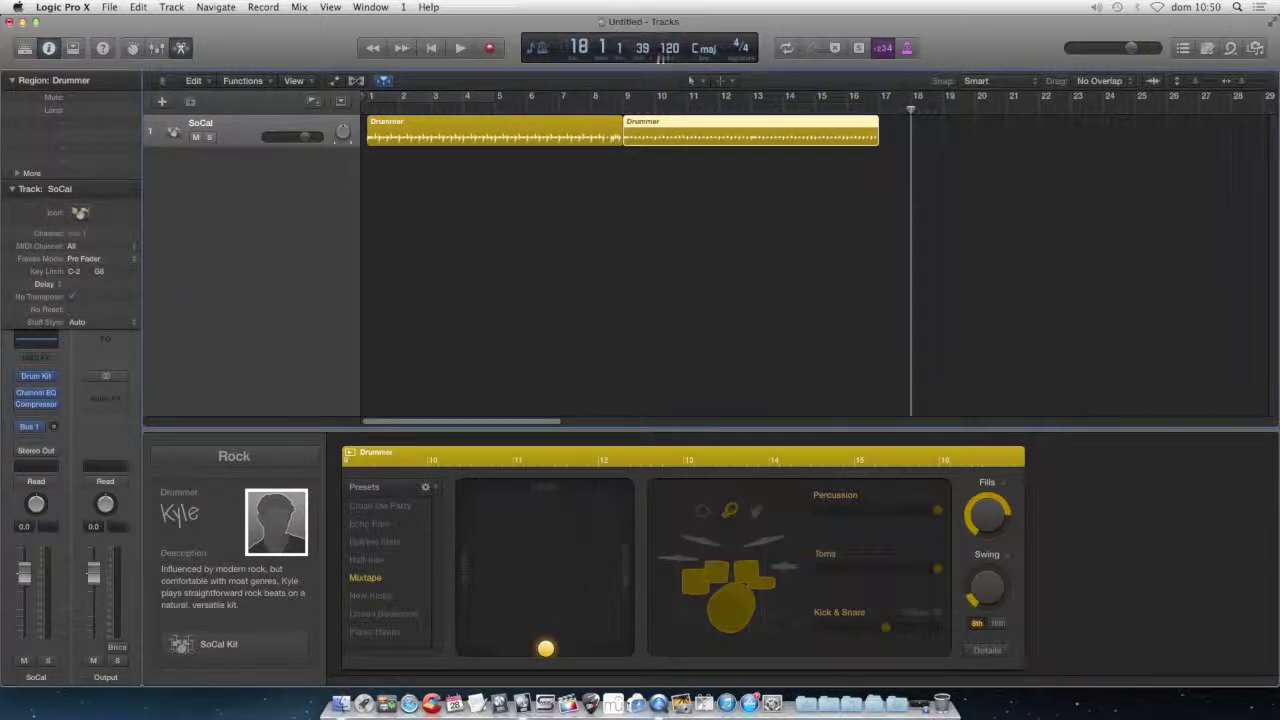
pyautogui.click(618, 107)
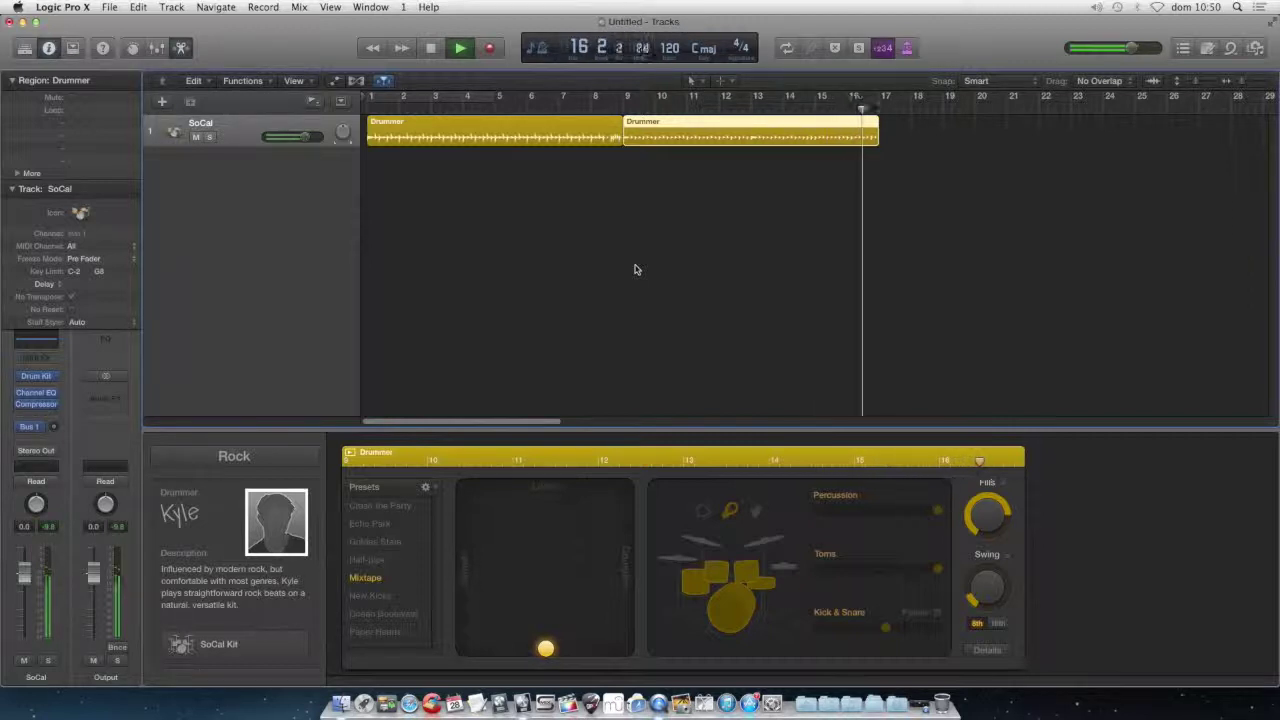
pyautogui.press('space')
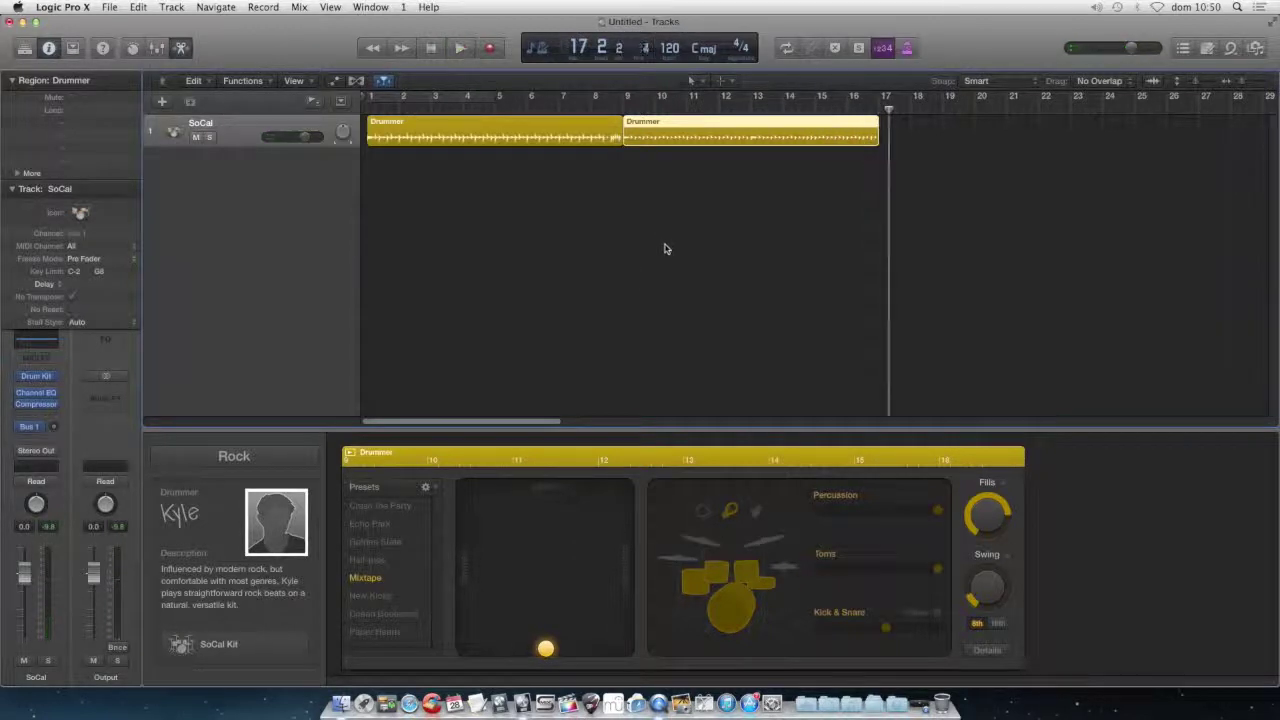
# Step: Deselect the second Drummer region and return the playhead to the beginning of the project
pyautogui.click(663, 246)
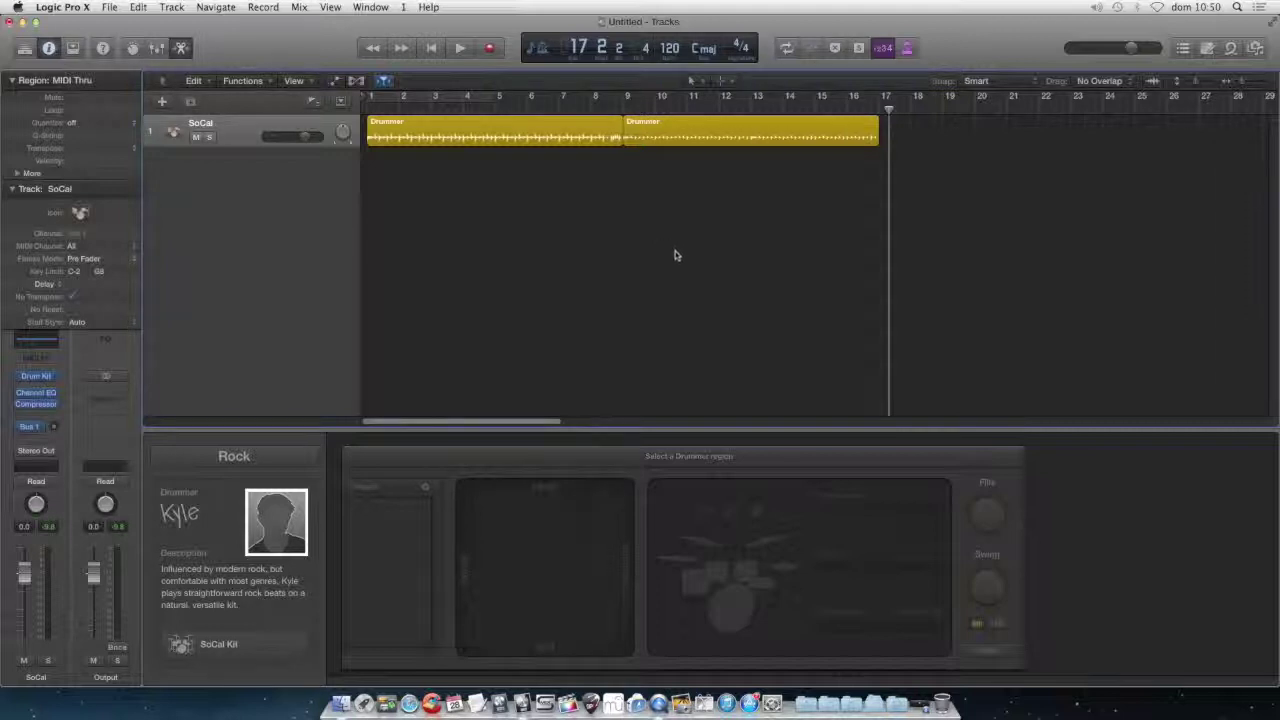
pyautogui.press('Return')
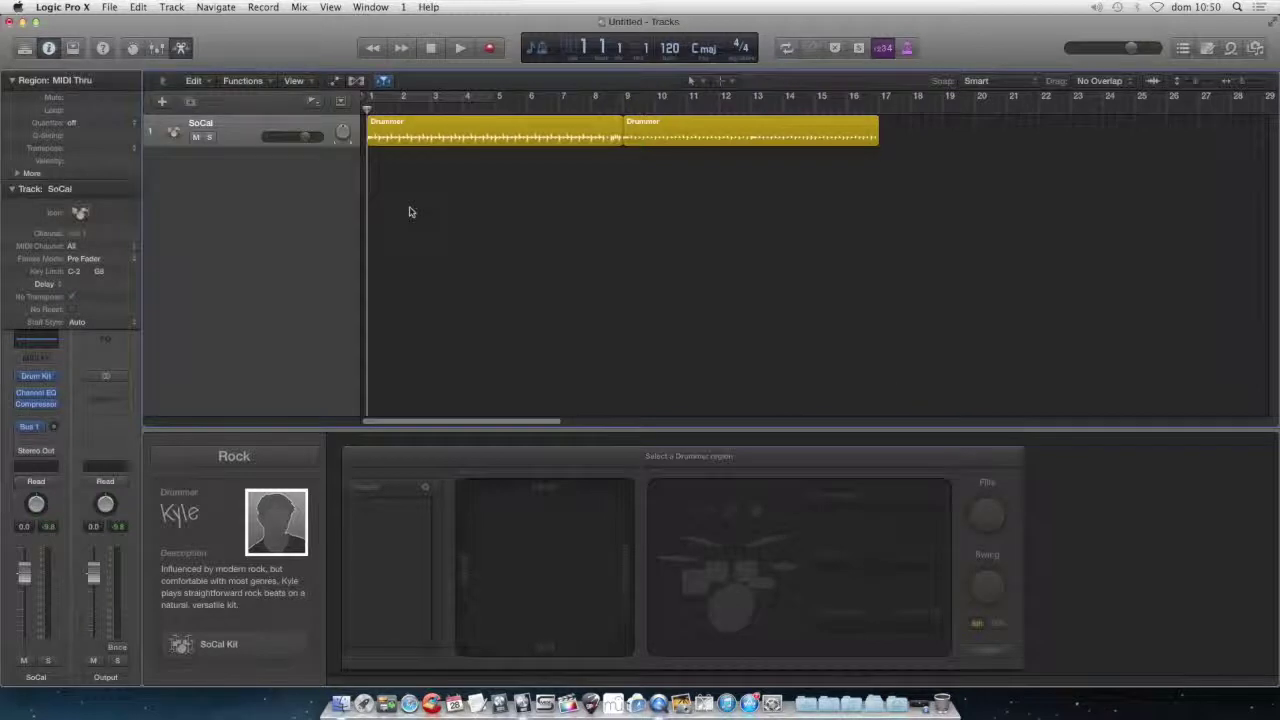
pyautogui.press('.')
pyautogui.press(',')
pyautogui.press(',')
pyautogui.press('.')
# Step: Compare the Drummer settings of the first and second regions by selecting each in turn
pyautogui.click(588, 143)
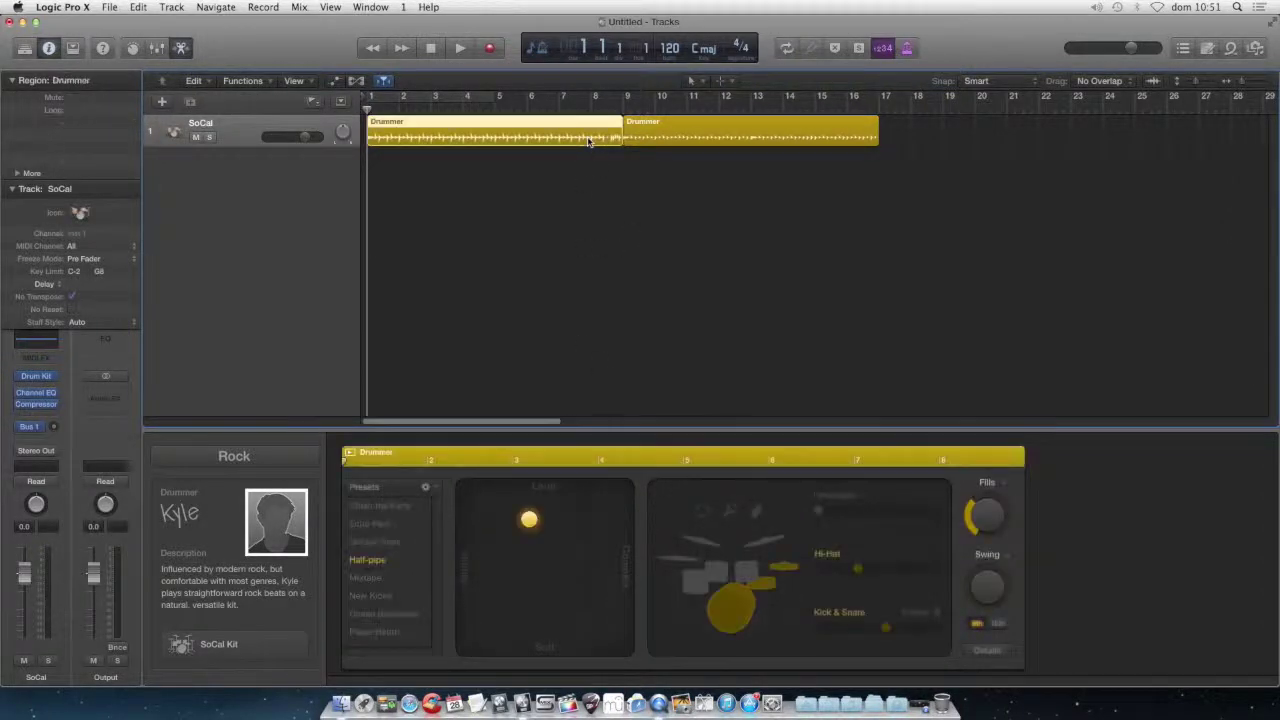
pyautogui.click(688, 140)
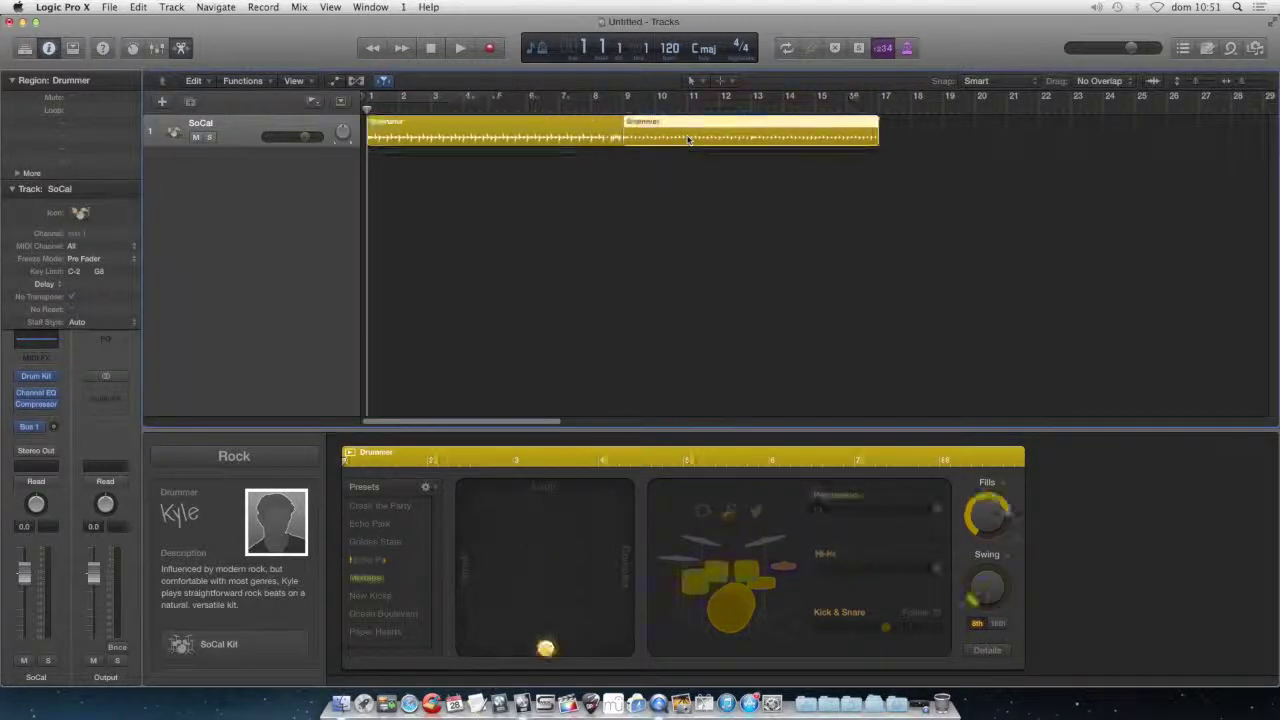
pyautogui.click(567, 140)
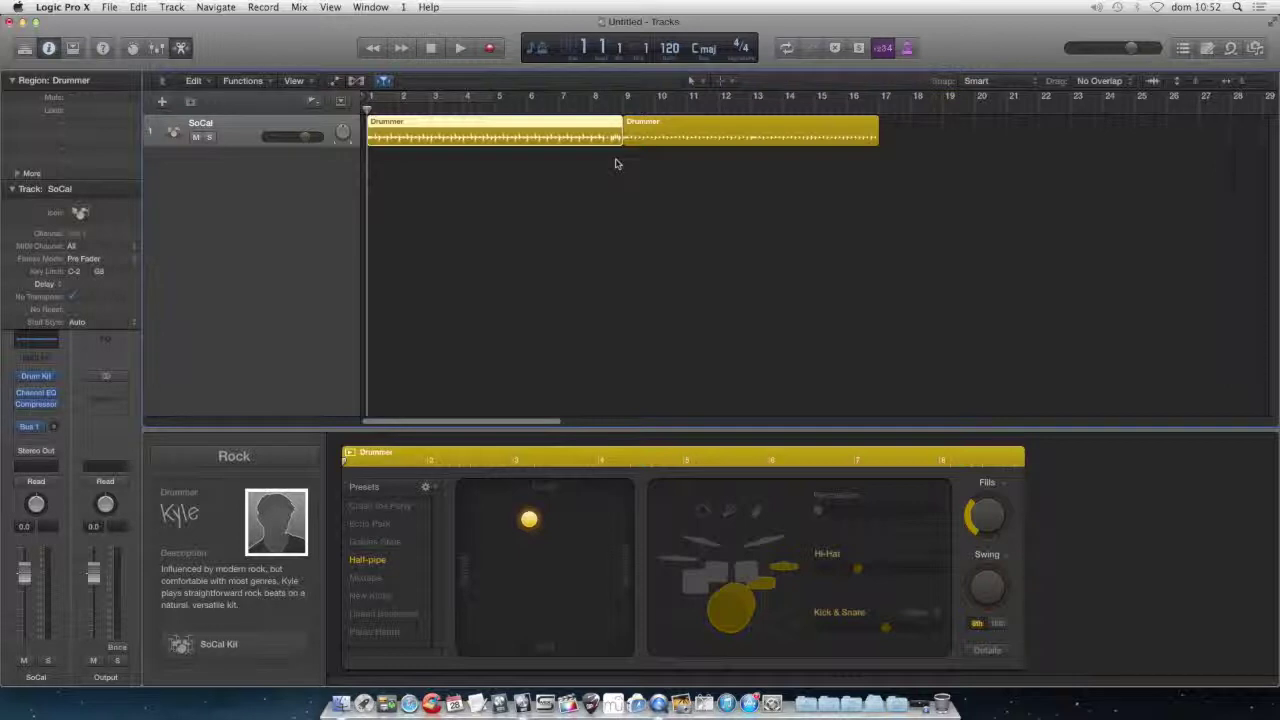
# Step: Deselect the Drummer region and look through the software instruments available for the SoCal track's instrument slot, without choosing one
pyautogui.click(668, 240)
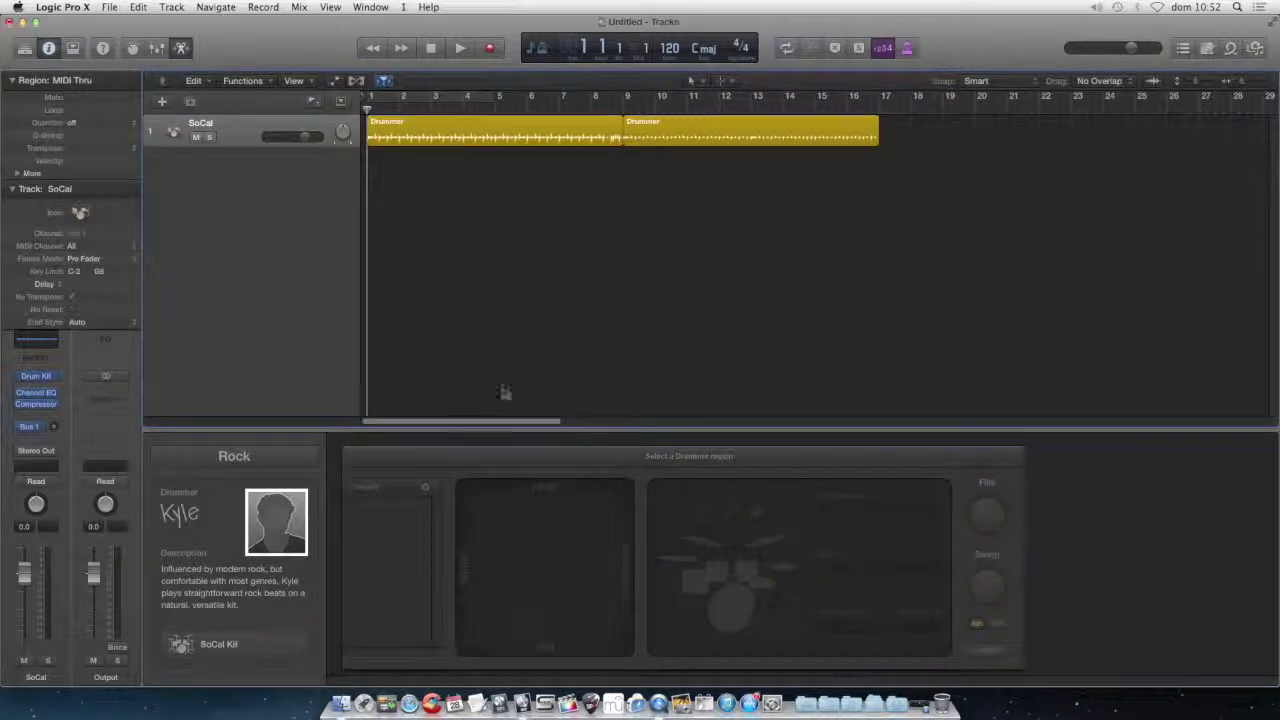
pyautogui.click(56, 380)
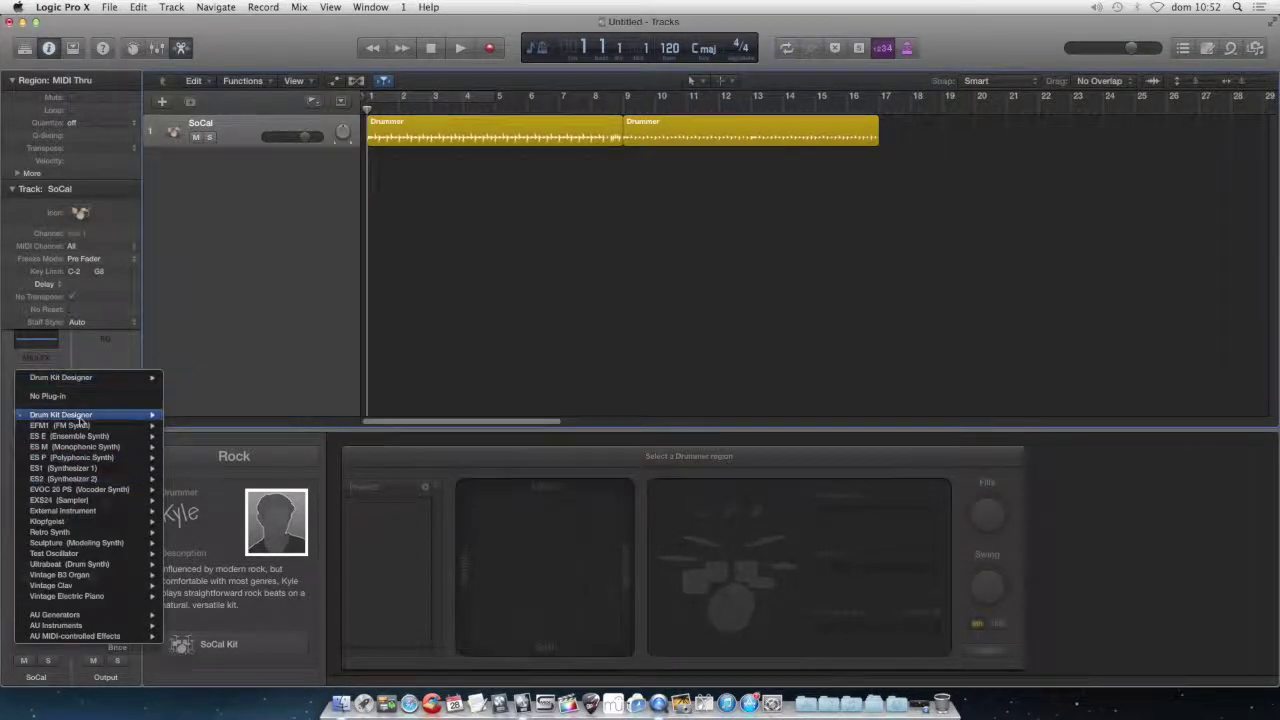
pyautogui.moveTo(96, 470)
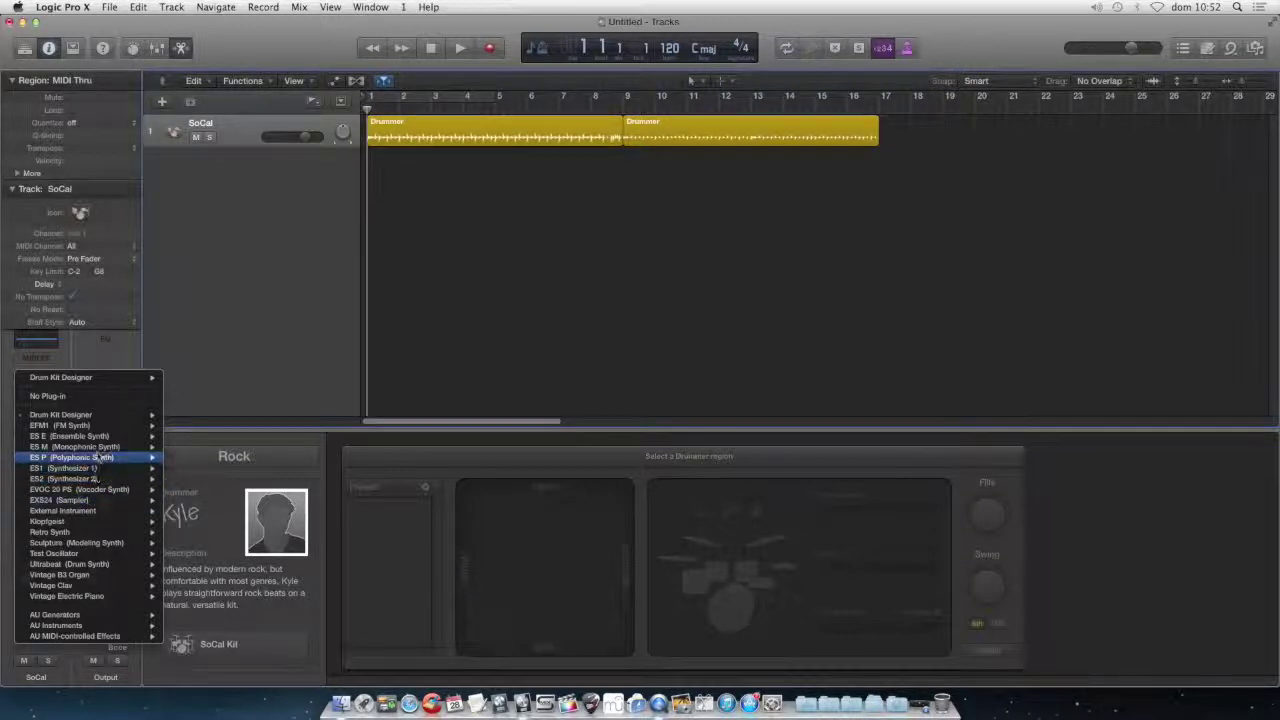
pyautogui.moveTo(97, 438)
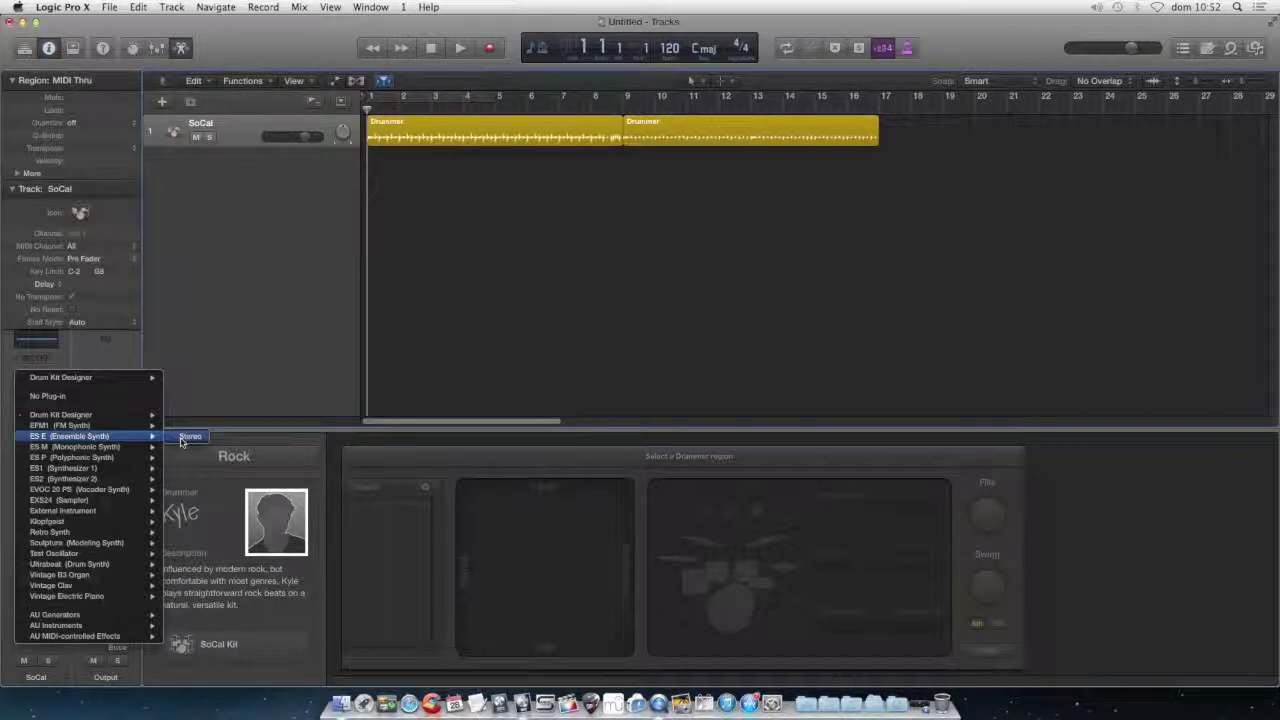
pyautogui.click(448, 350)
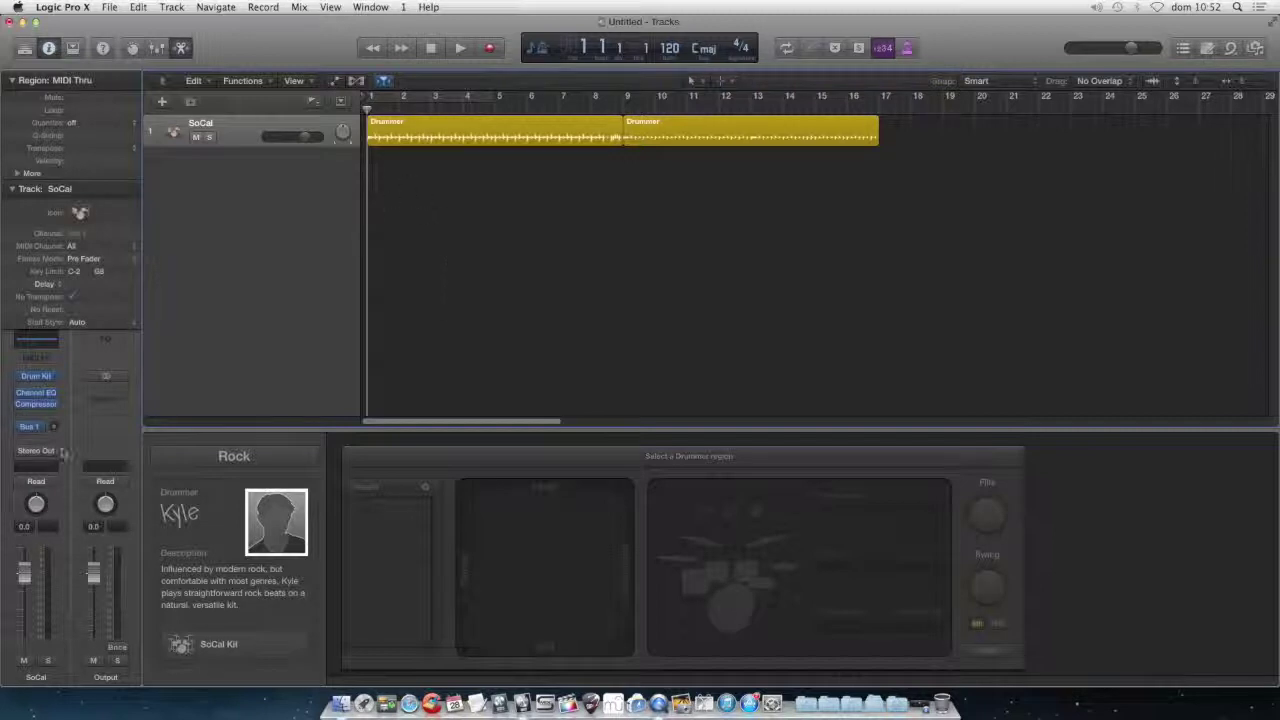
pyautogui.click(54, 379)
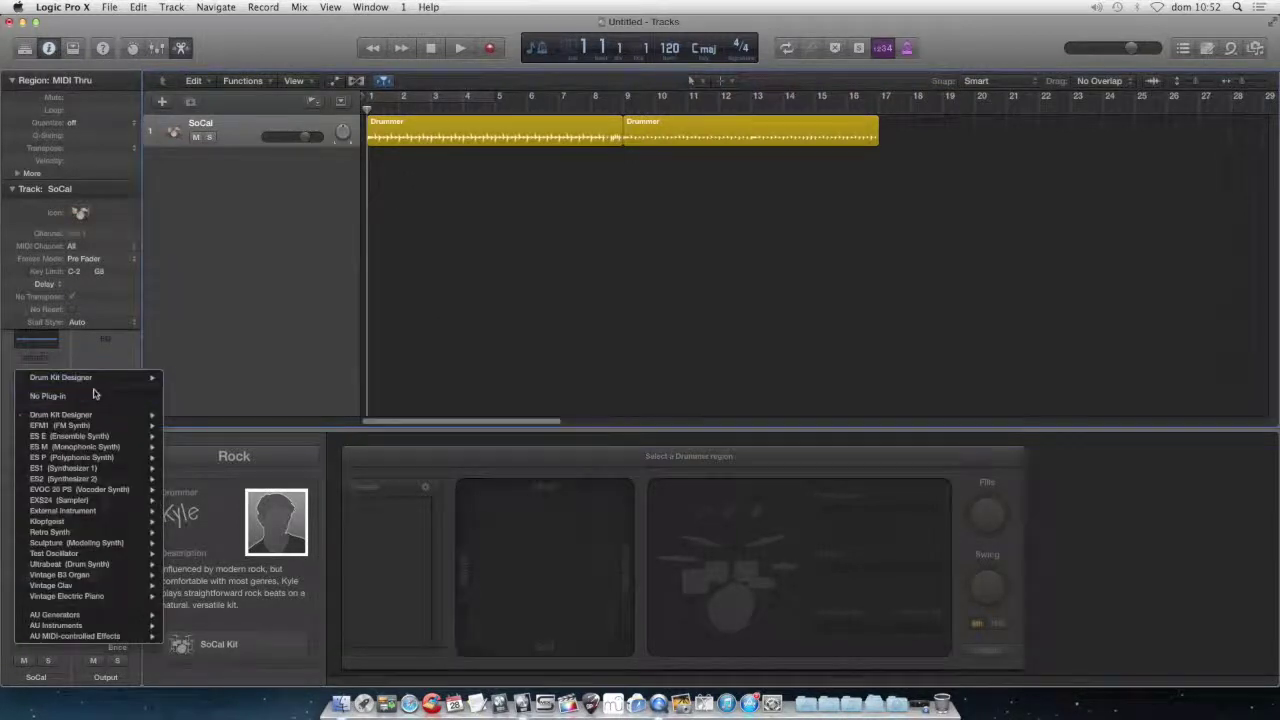
pyautogui.moveTo(93, 513)
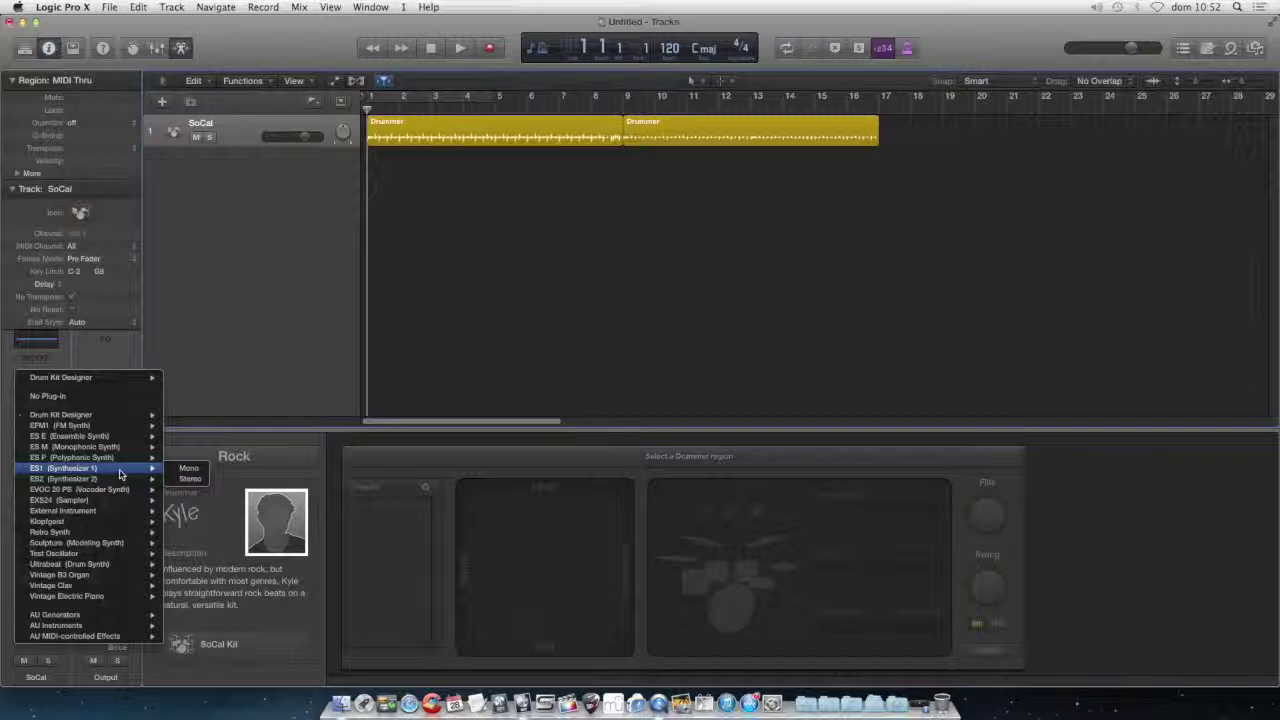
pyautogui.click(544, 264)
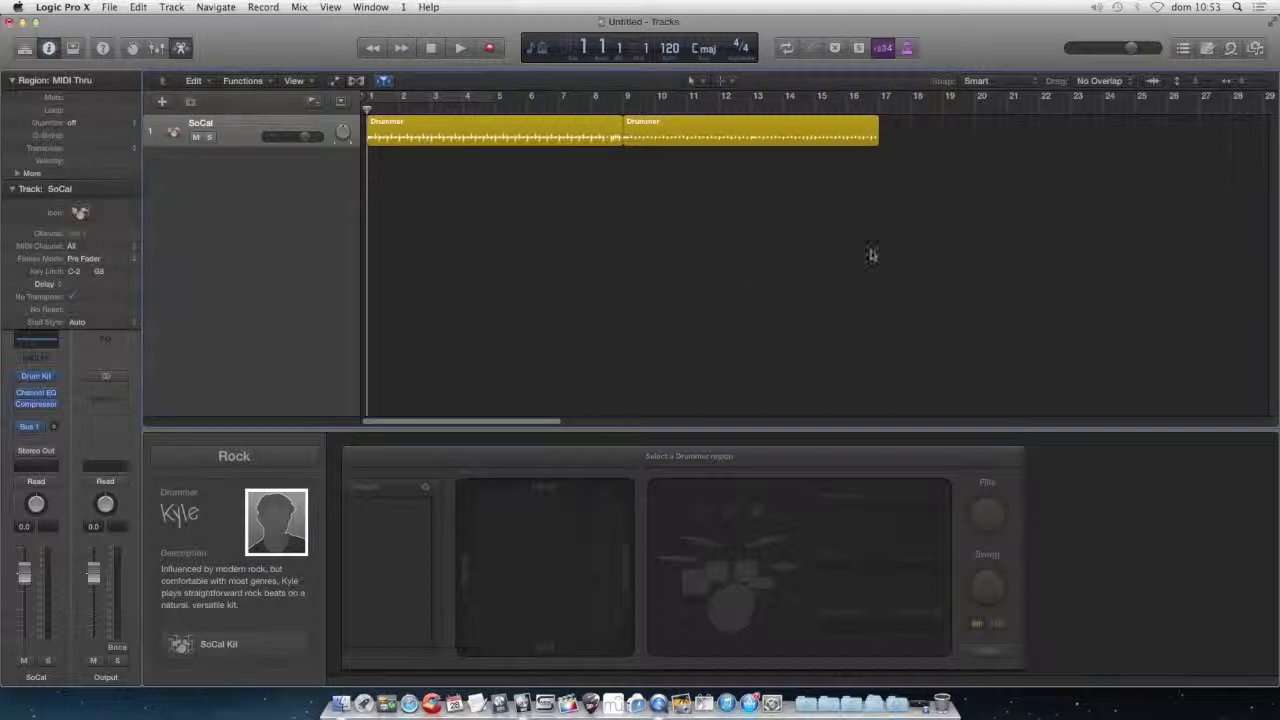
pyautogui.click(1200, 7)
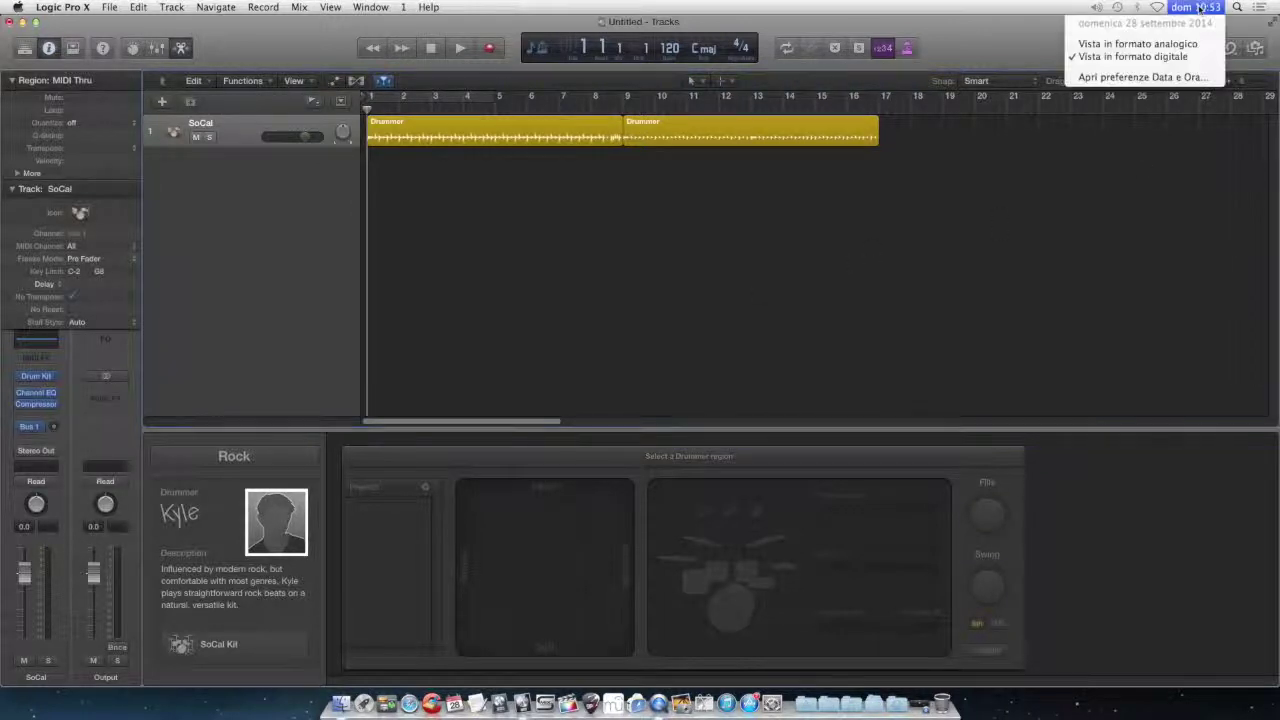
pyautogui.click(1075, 279)
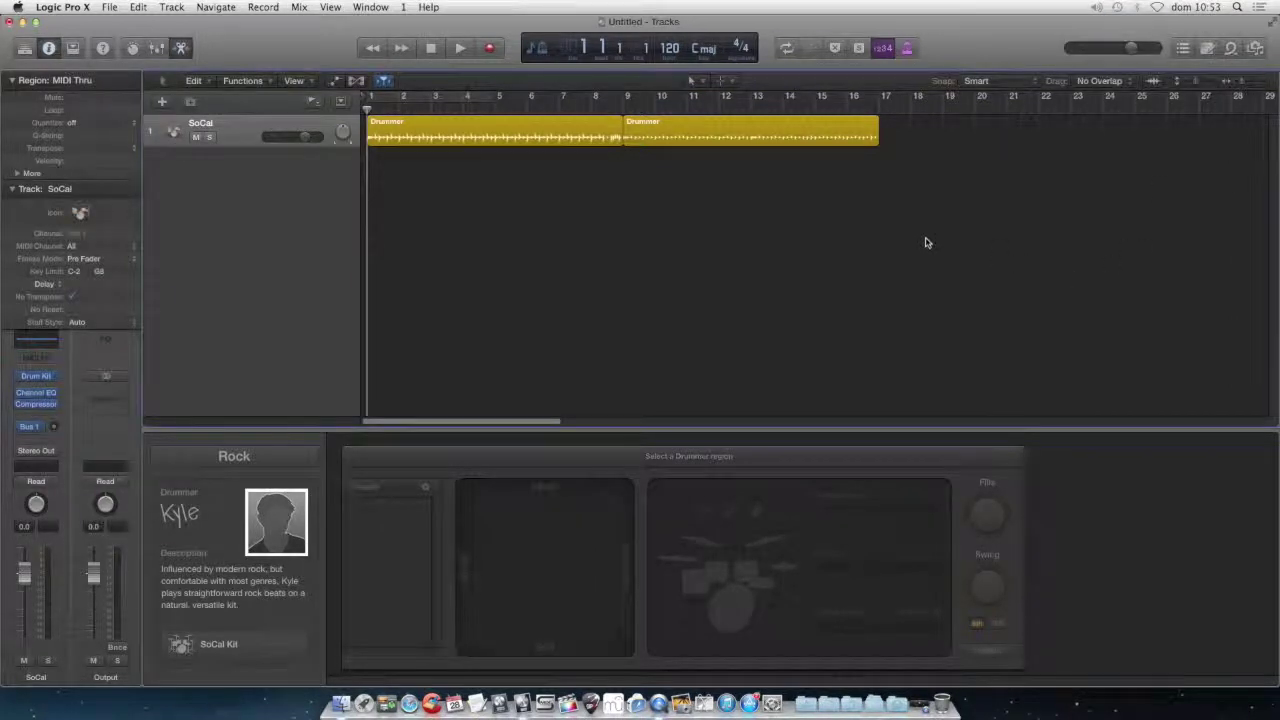